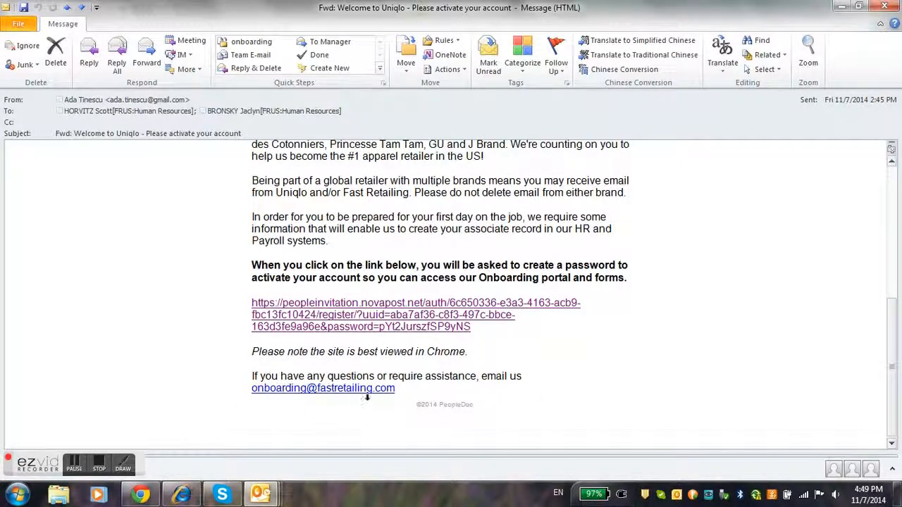
Open the activation link, start onboarding, and open the 'Complete Your Onboarding Form Here!' request
click(421, 323)
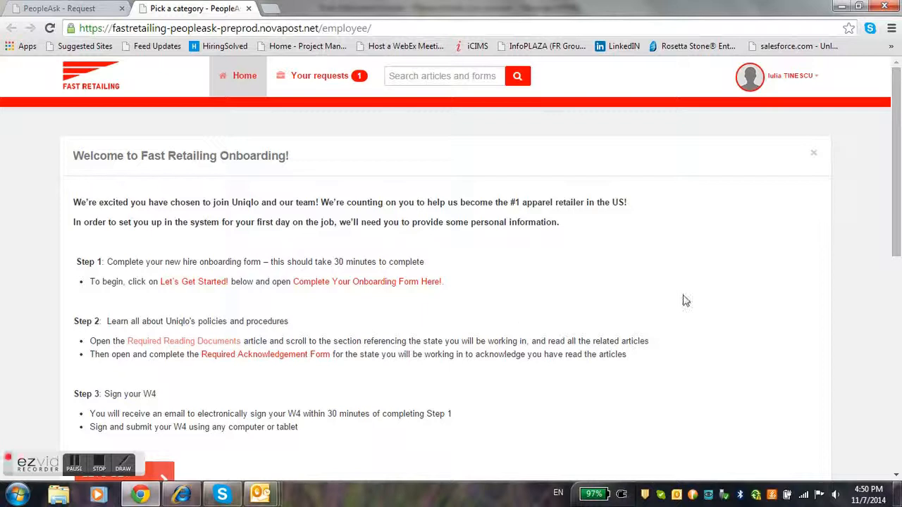
drag(896, 225, 900, 253)
click(133, 417)
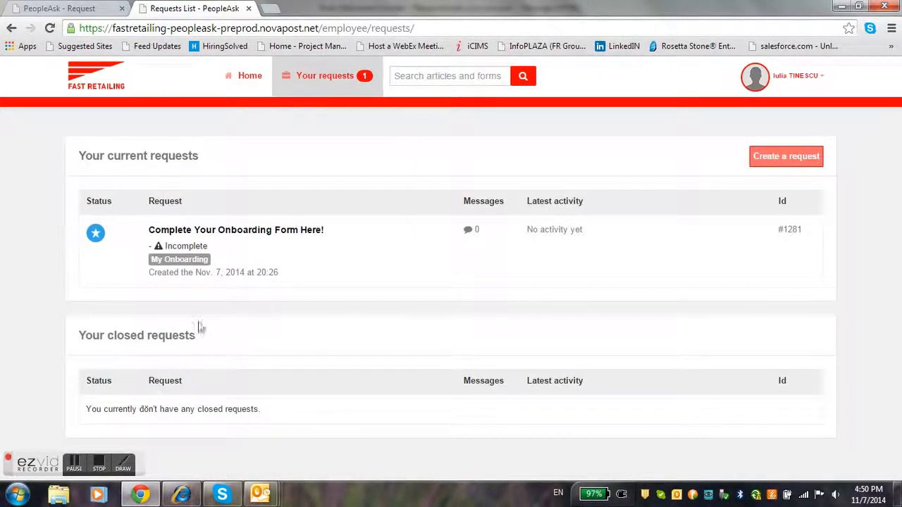
click(256, 233)
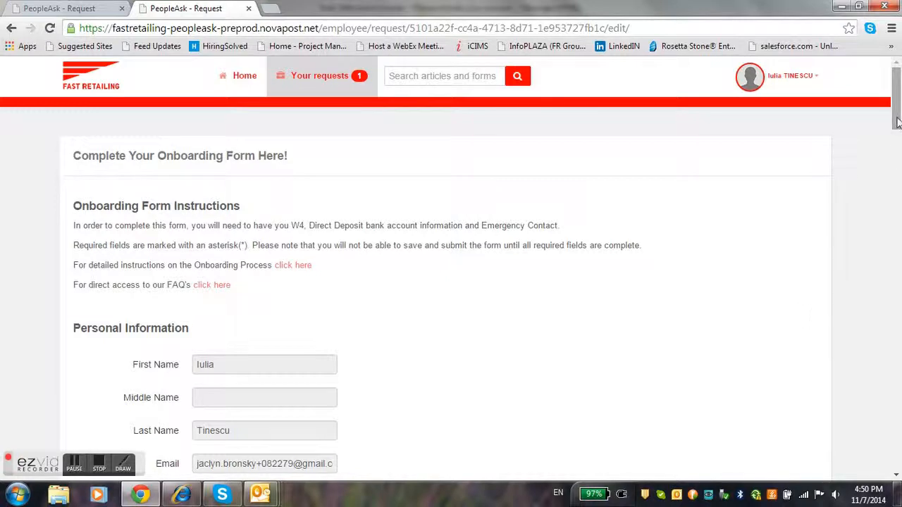
Enter the employee's legal first and last name and set gender to Female
drag(897, 126, 898, 162)
click(211, 240)
key(Tab)
key(Tab)
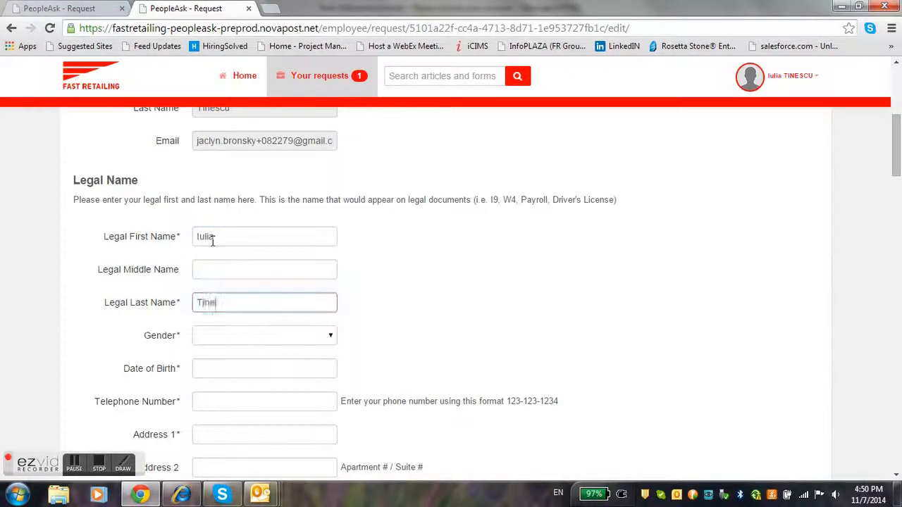
click(331, 341)
click(286, 371)
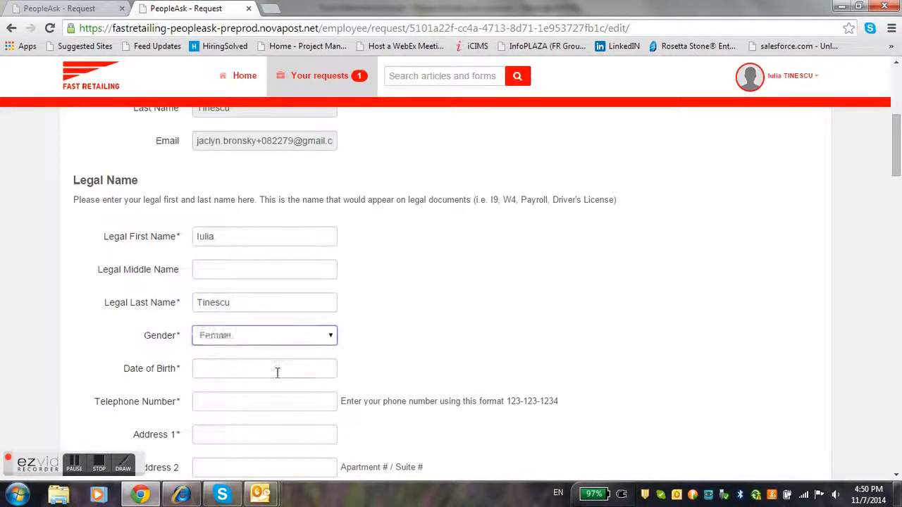
click(277, 370)
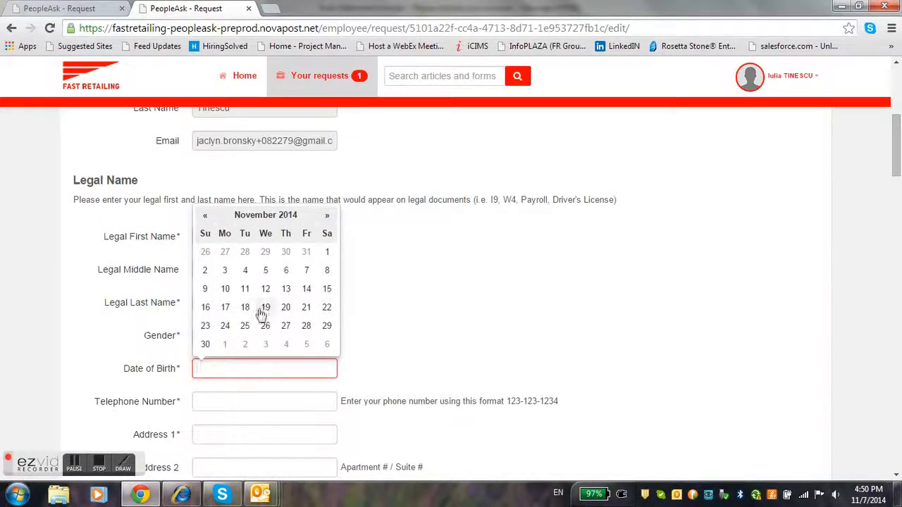
click(266, 270)
drag(265, 367, 236, 372)
text(000)
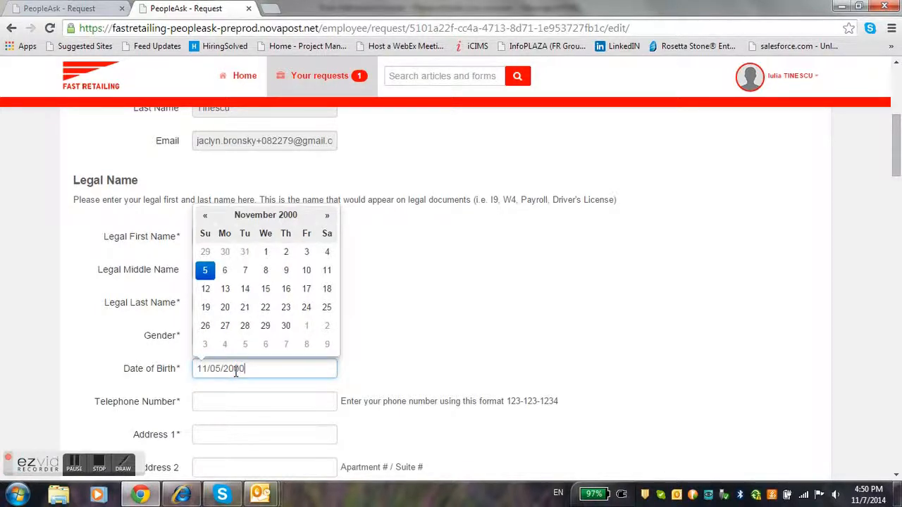
click(237, 400)
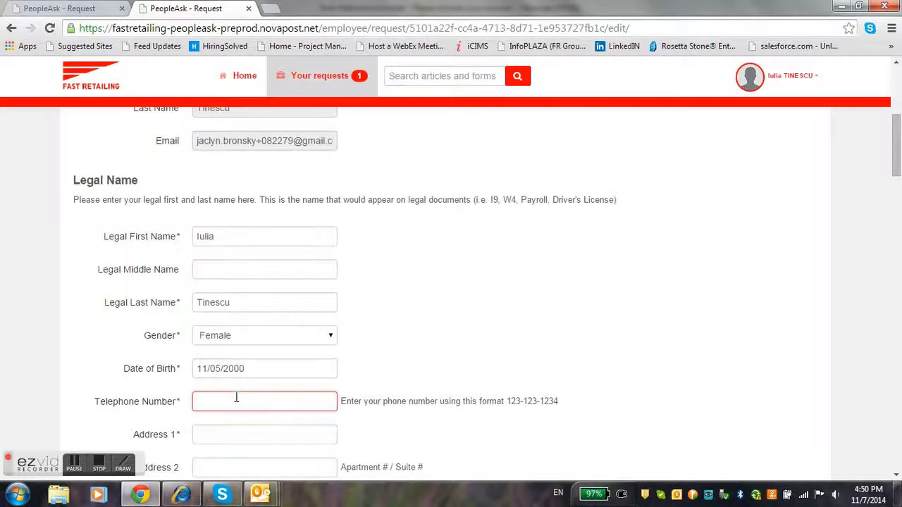
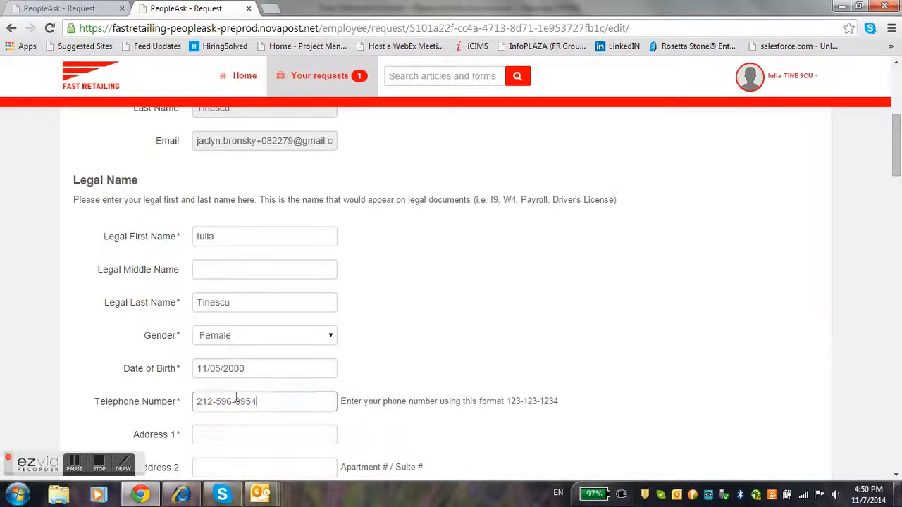
Fill in the New York home address and zip code, with country UNITED STATES
click(248, 432)
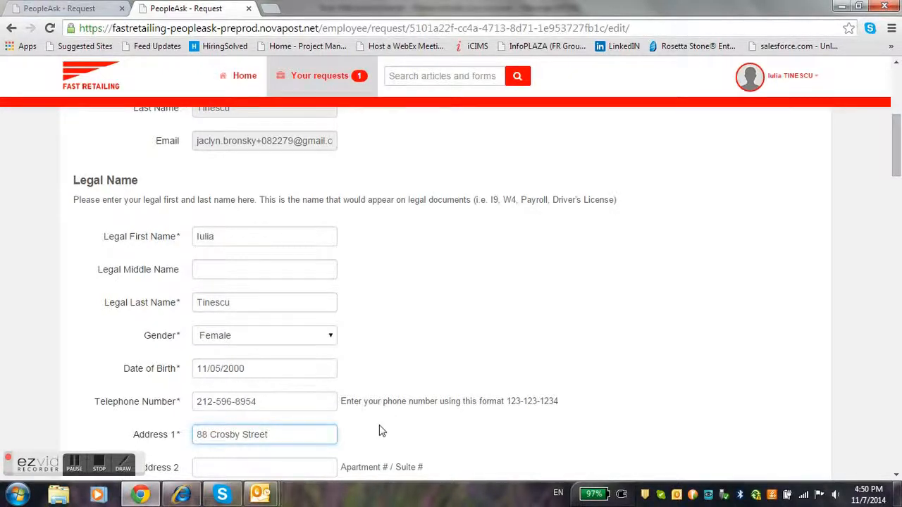
drag(896, 170, 896, 211)
click(252, 191)
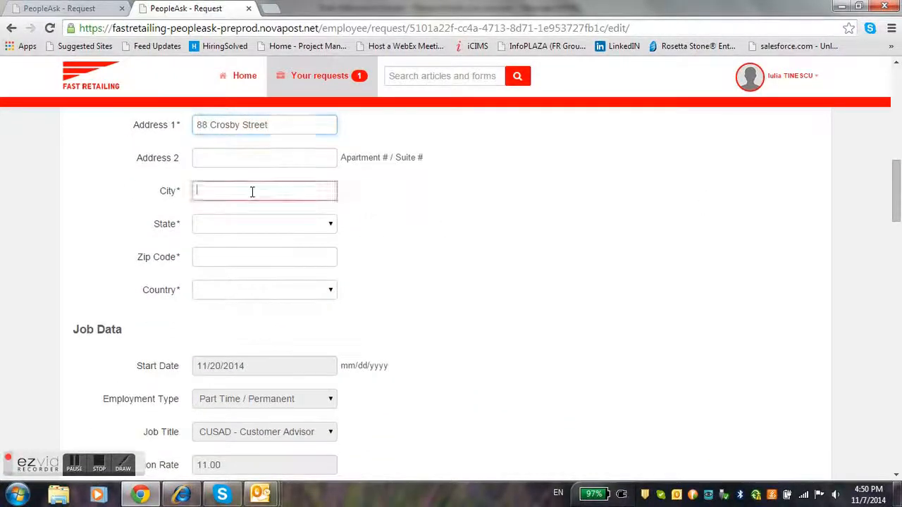
text(New York)
key(Tab)
text(n)
key(n)
key(n)
key(n)
key(n)
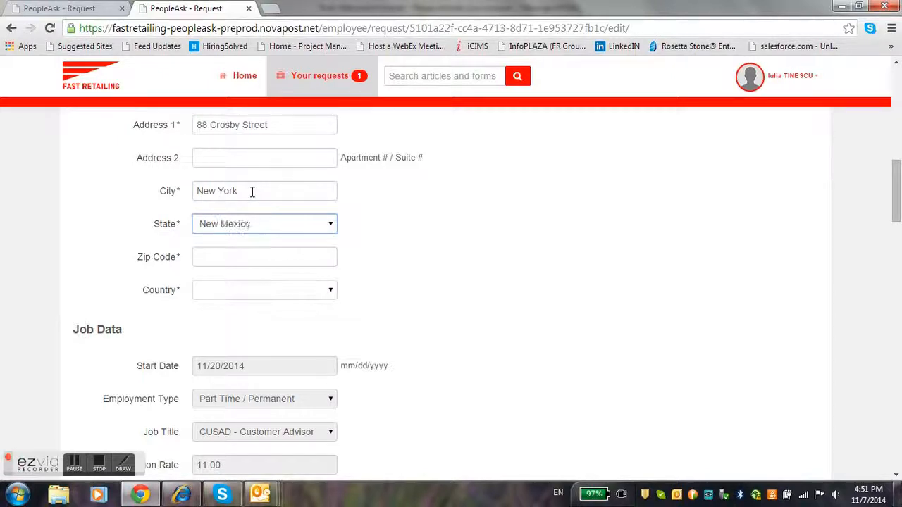
key(Tab)
text(10012)
click(329, 294)
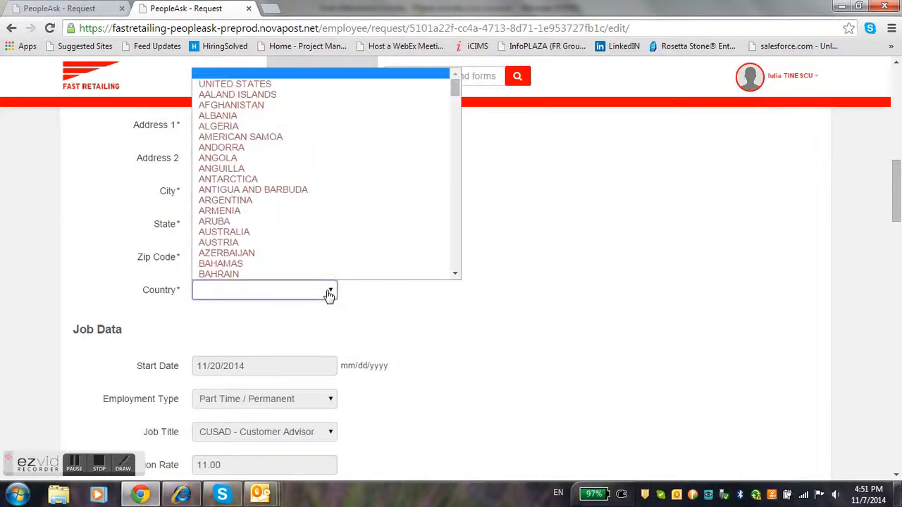
click(274, 84)
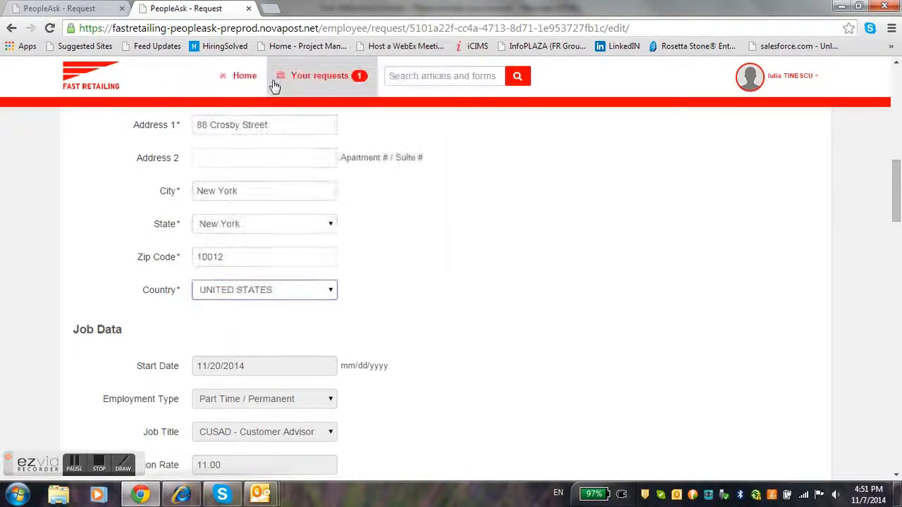
drag(896, 217, 897, 223)
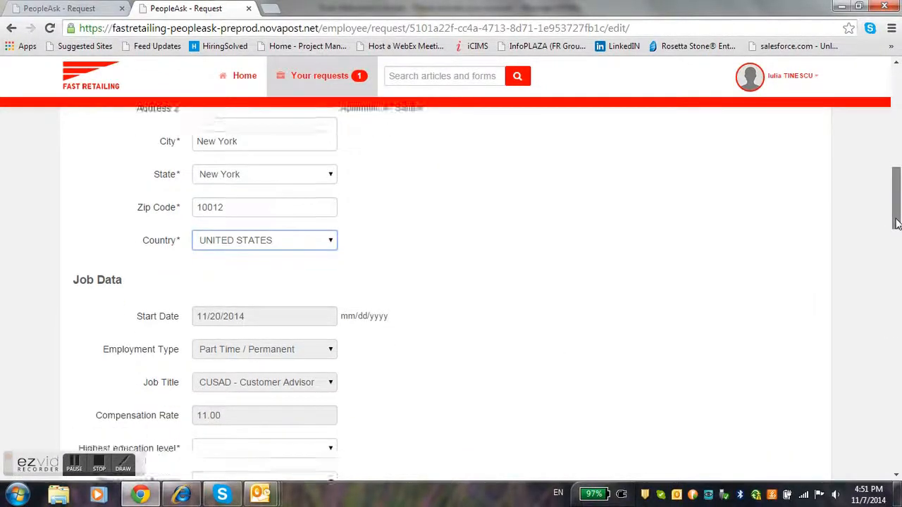
Set education to HS Graduate or Equivalent, timezone United States/Eastern, and other languages No
scroll(541, 231, down, 3)
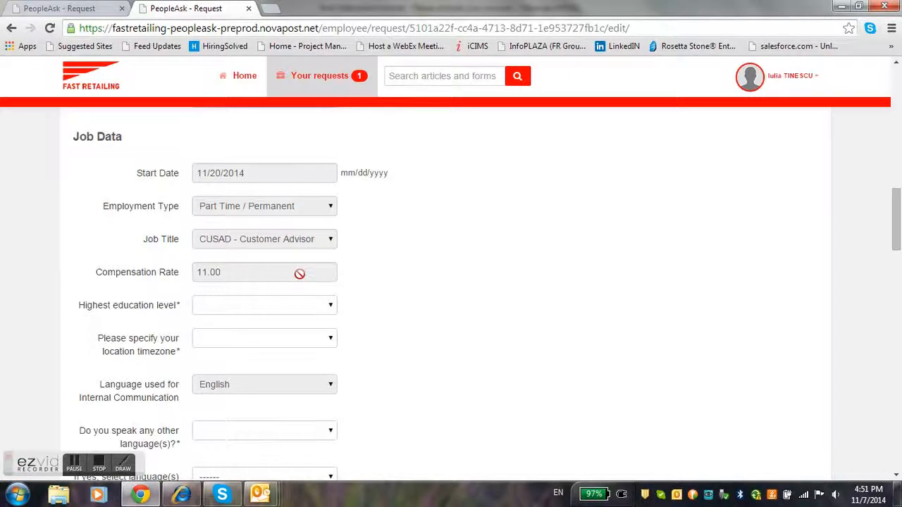
click(311, 306)
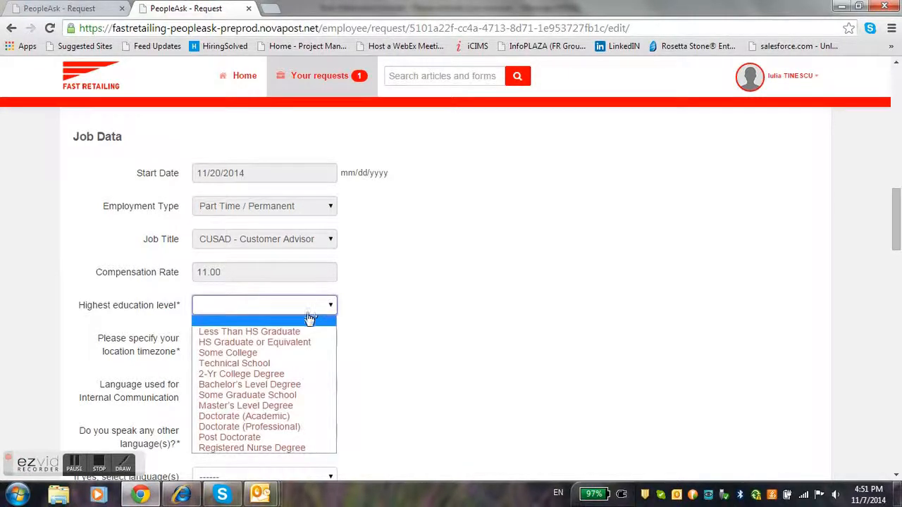
click(303, 343)
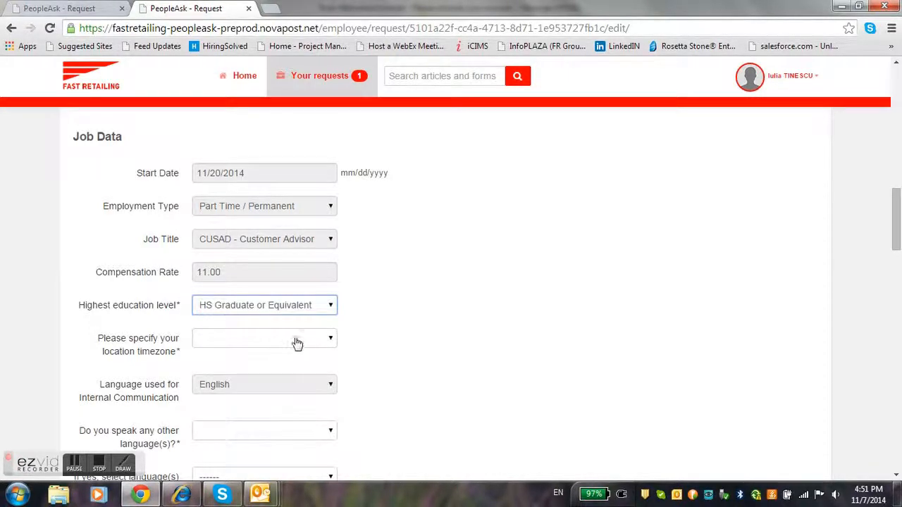
click(297, 344)
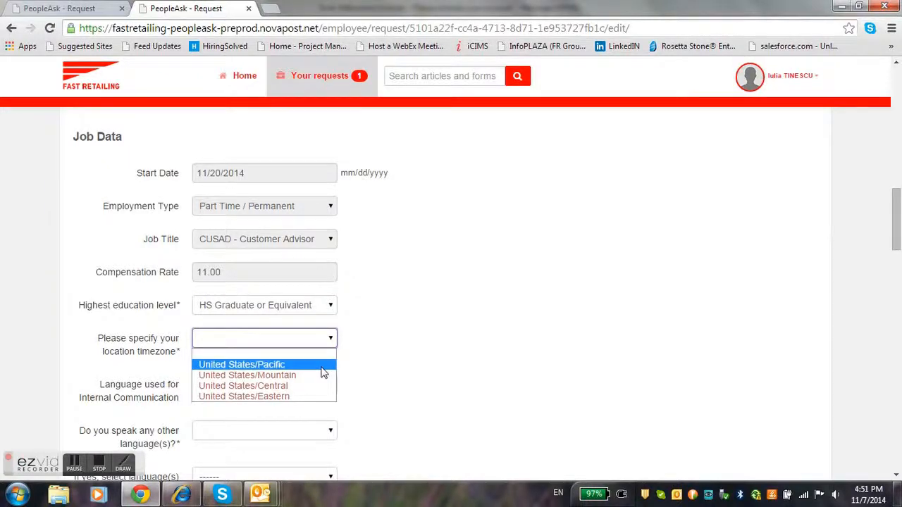
click(315, 399)
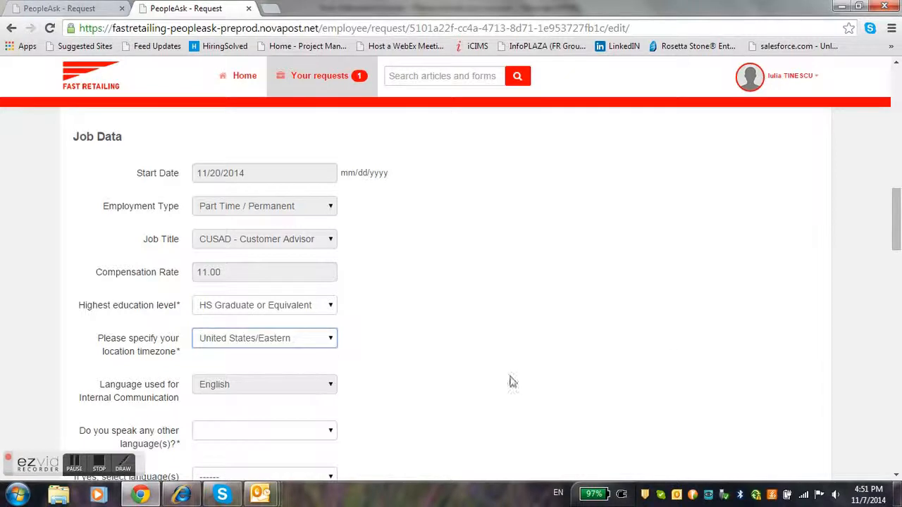
scroll(897, 246, down, 3)
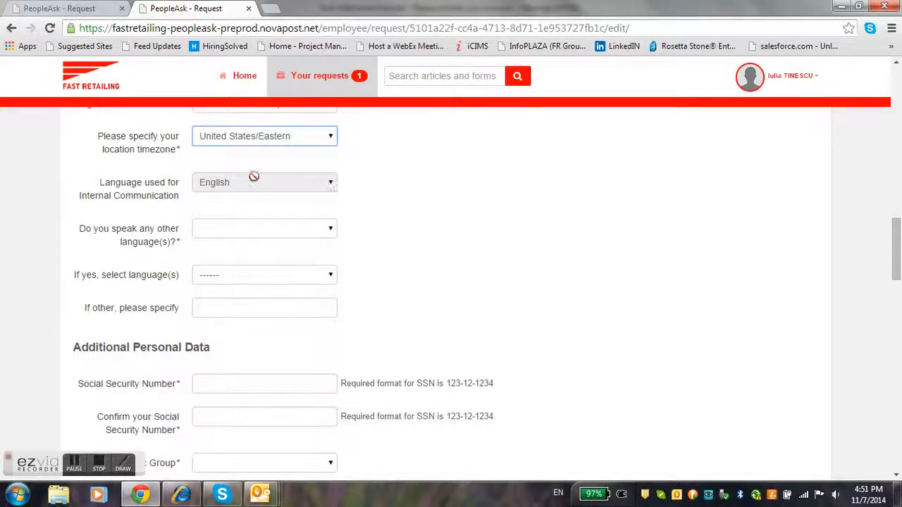
click(238, 234)
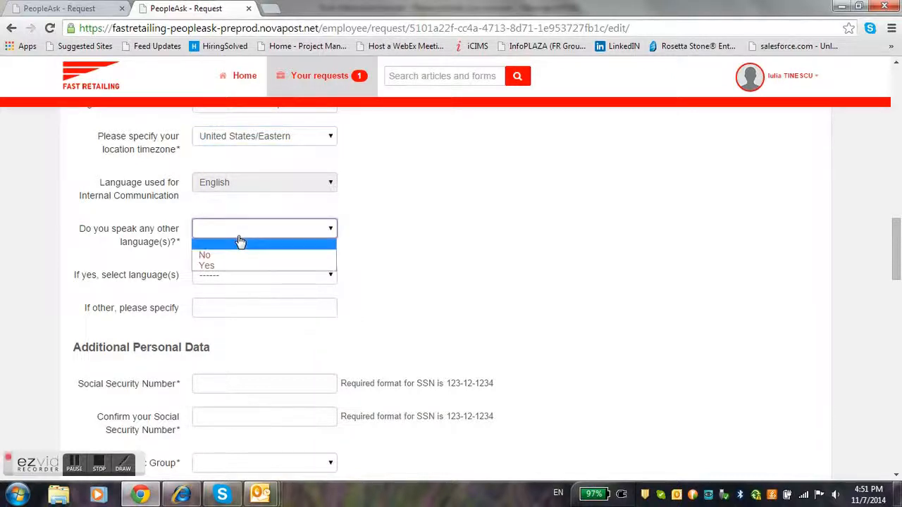
click(237, 257)
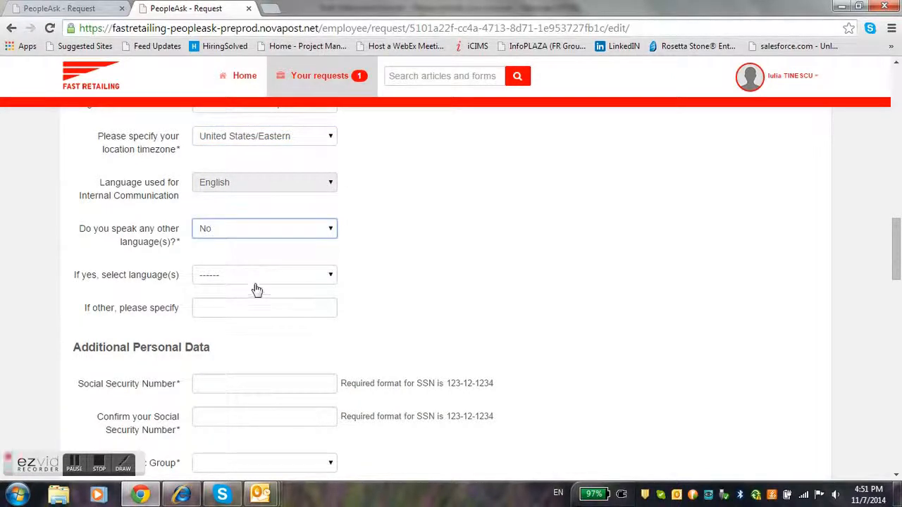
scroll(841, 284, down, 3)
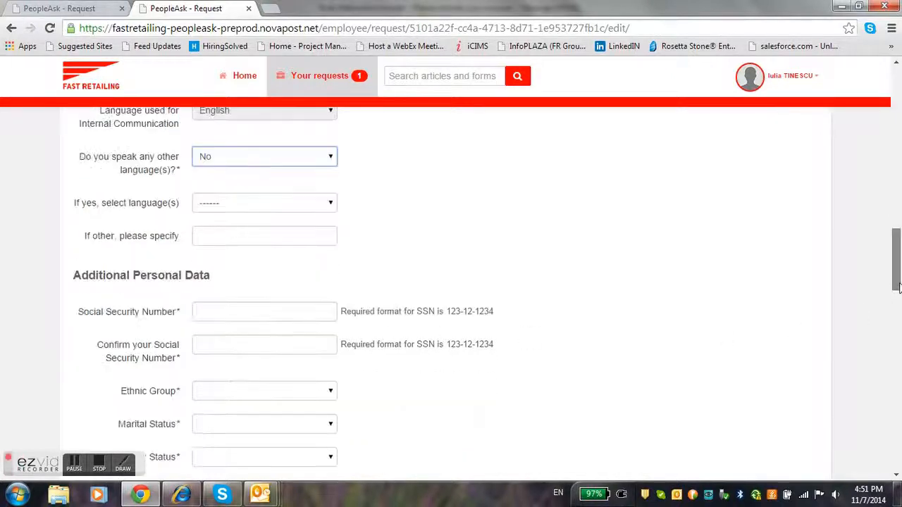
click(241, 190)
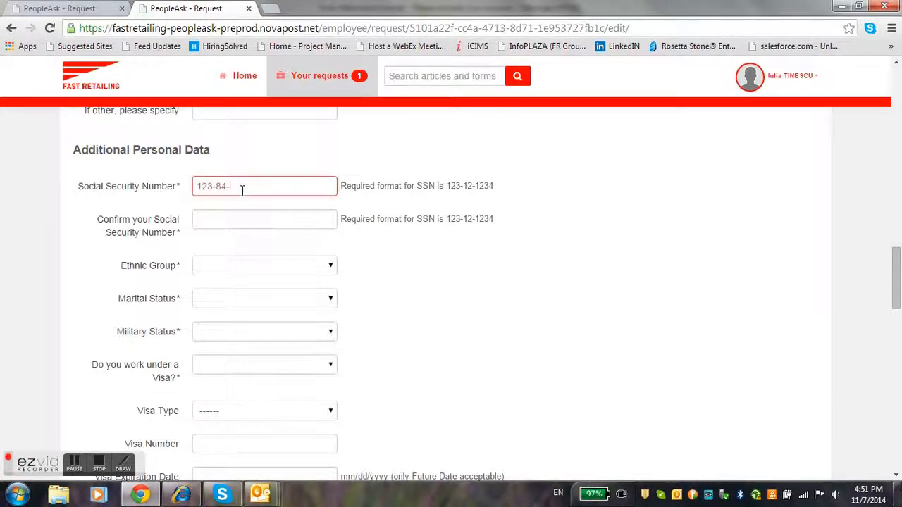
Enter and confirm the Social Security Number
click(255, 215)
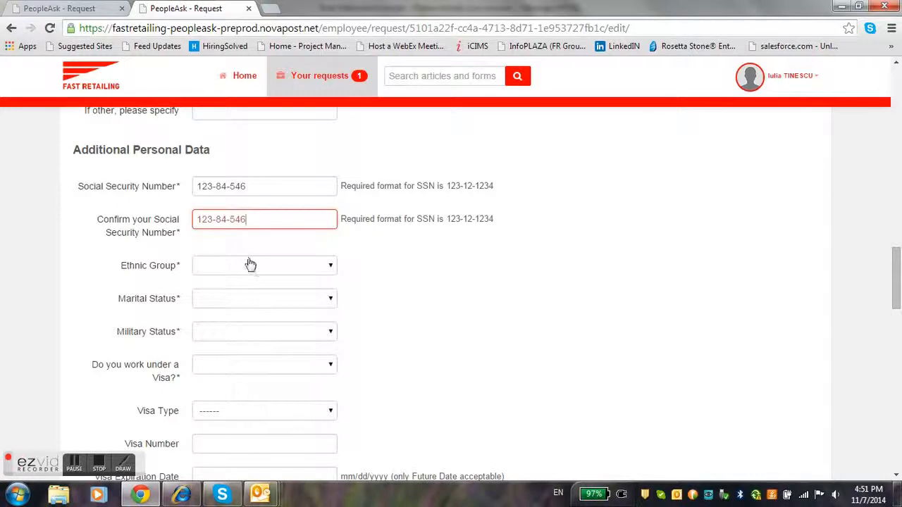
click(258, 188)
Set ethnic group White, marital status Married, No Military Service, and visa No
click(272, 266)
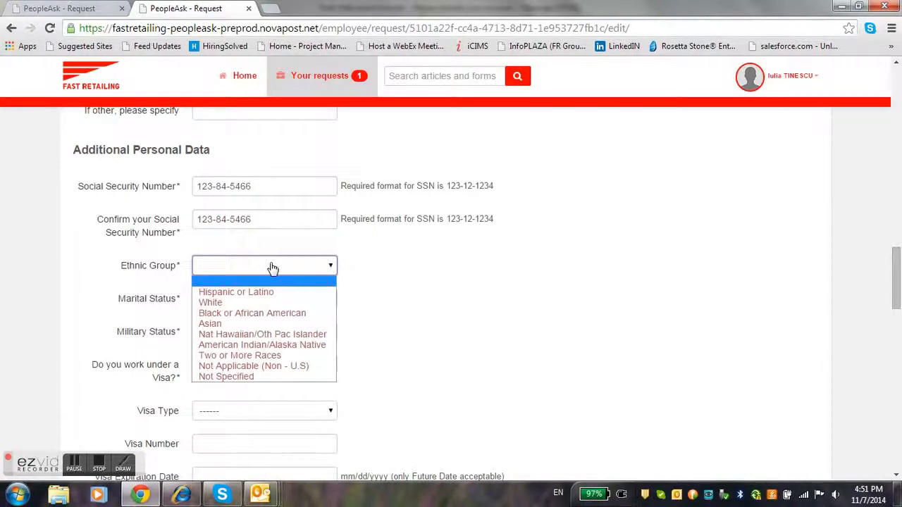
click(245, 303)
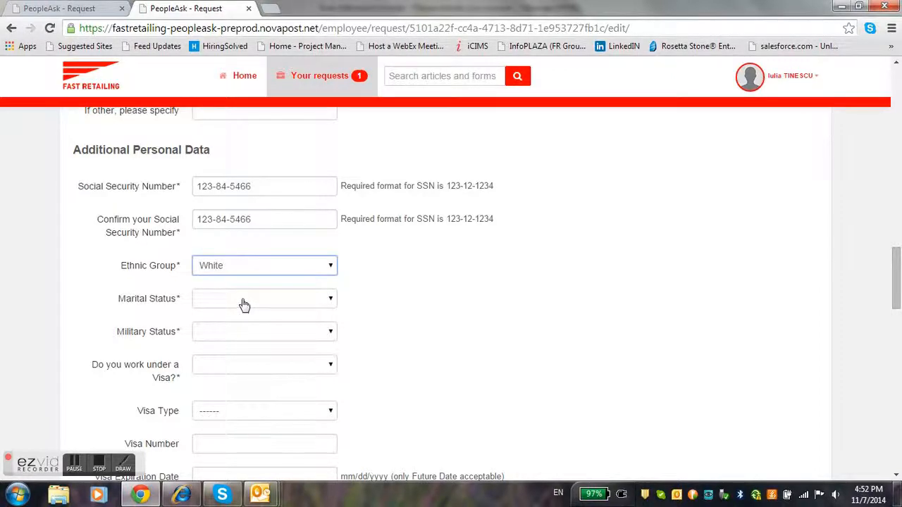
click(244, 305)
click(240, 344)
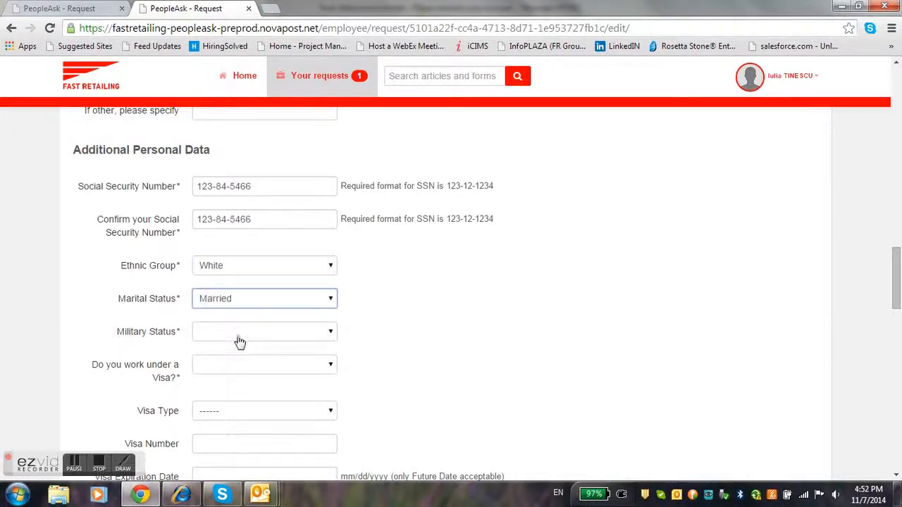
click(240, 340)
click(250, 369)
click(255, 365)
click(275, 392)
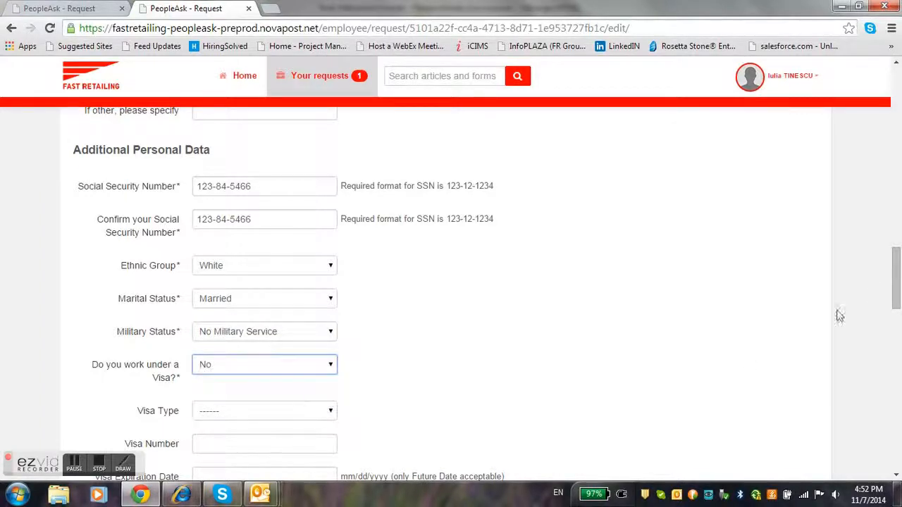
drag(898, 306, 897, 356)
click(277, 212)
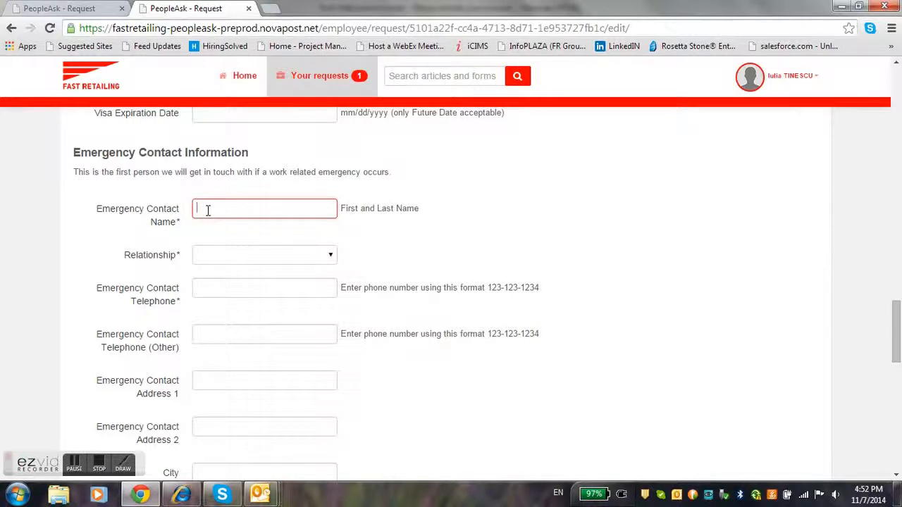
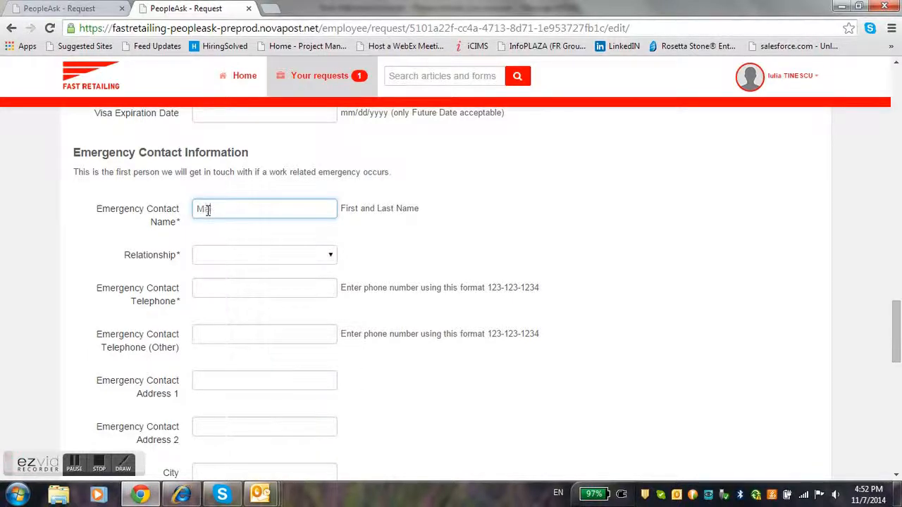
Enter the emergency contact's full name and telephone number, with relationship Mother
key(Tab)
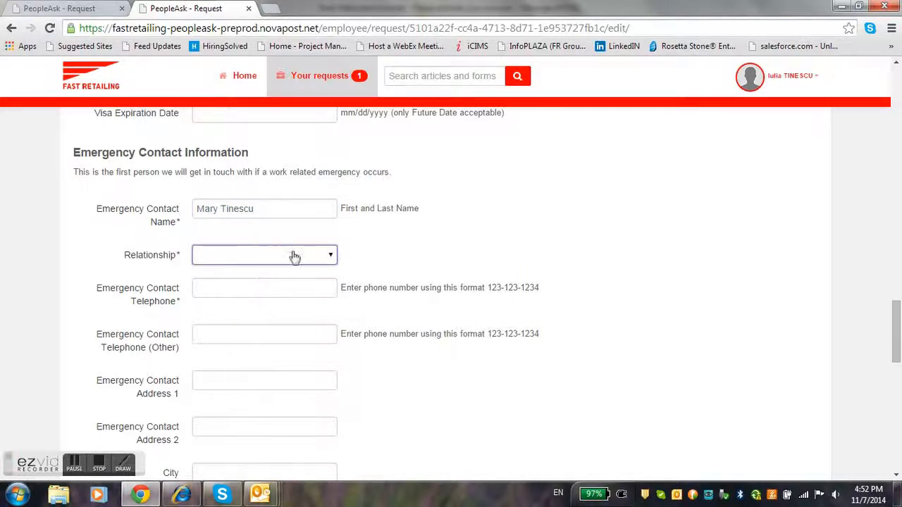
click(333, 260)
click(298, 301)
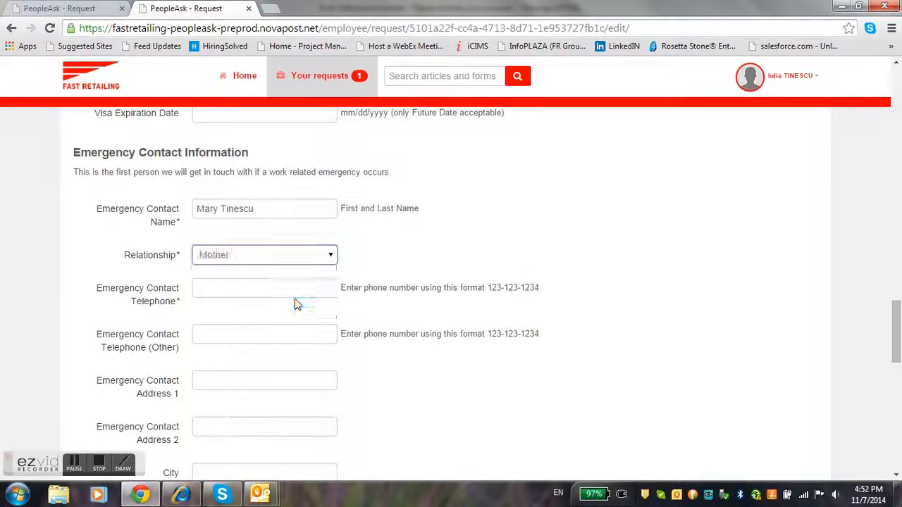
click(281, 288)
text(212)
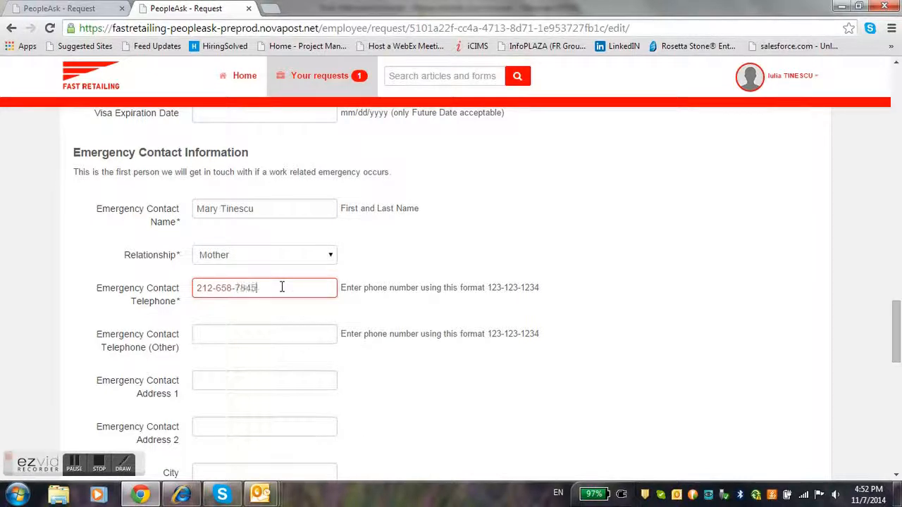
click(250, 324)
click(232, 379)
drag(897, 316, 896, 380)
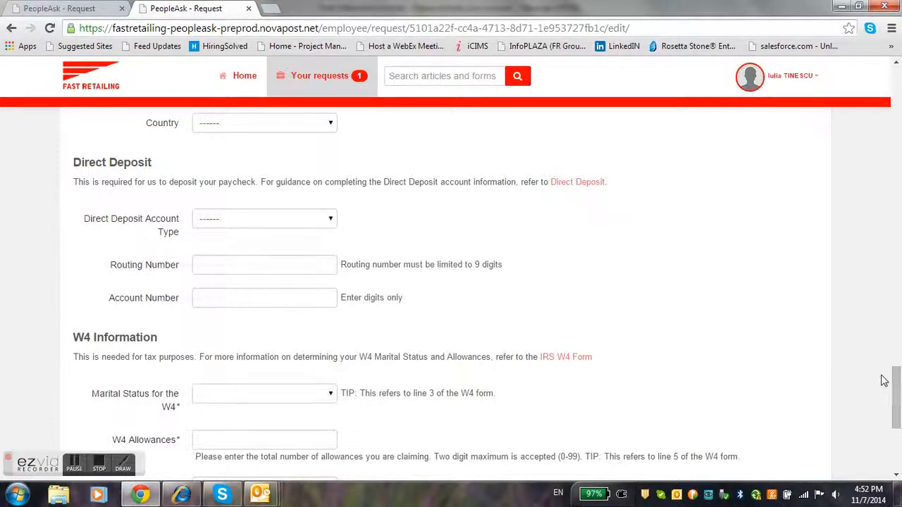
Set W4 marital status to Married with 2 allowances and save the Step 1 form
drag(897, 377, 898, 406)
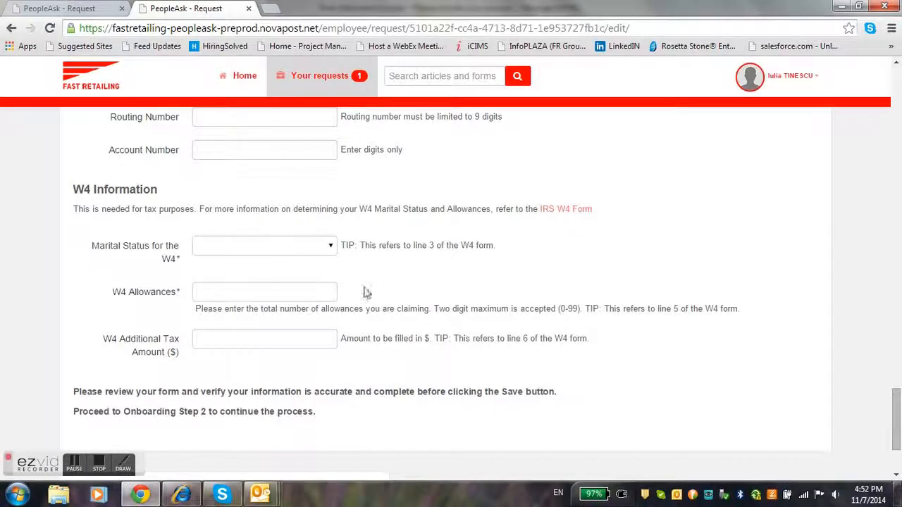
click(330, 252)
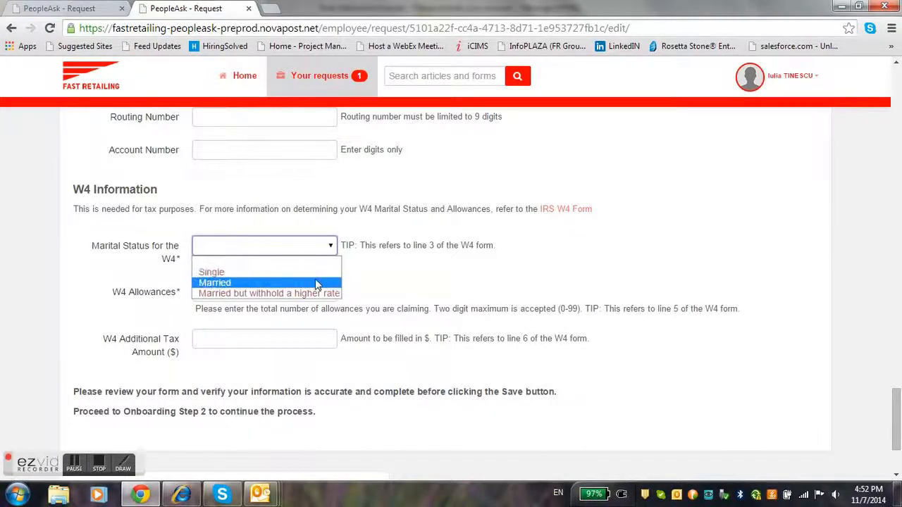
click(319, 283)
click(292, 295)
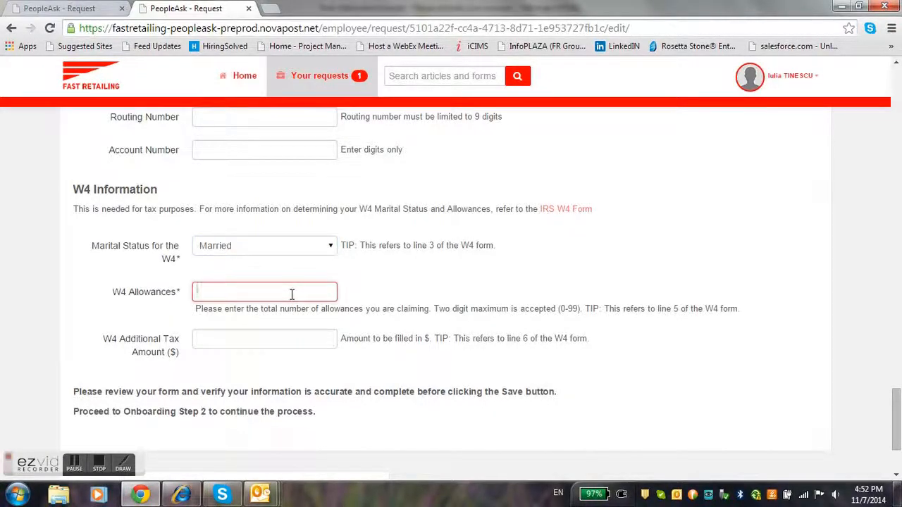
text(2)
click(220, 337)
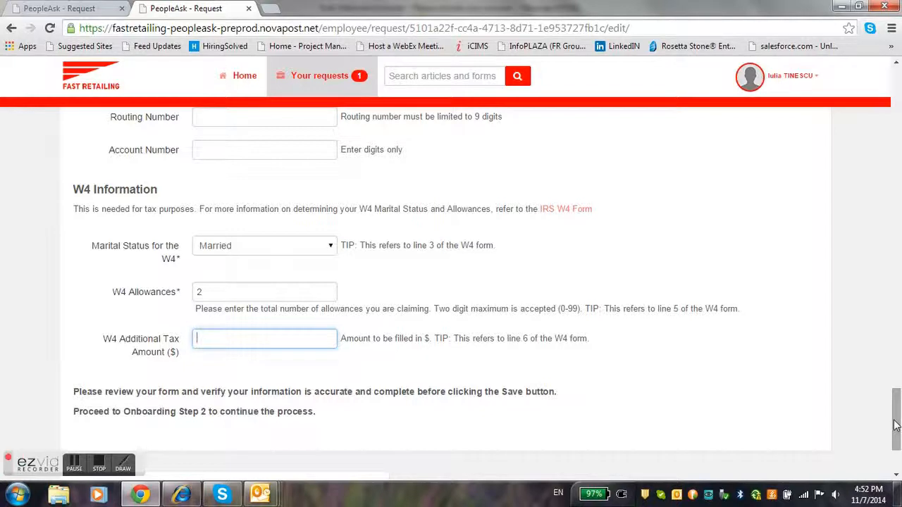
drag(895, 425, 899, 446)
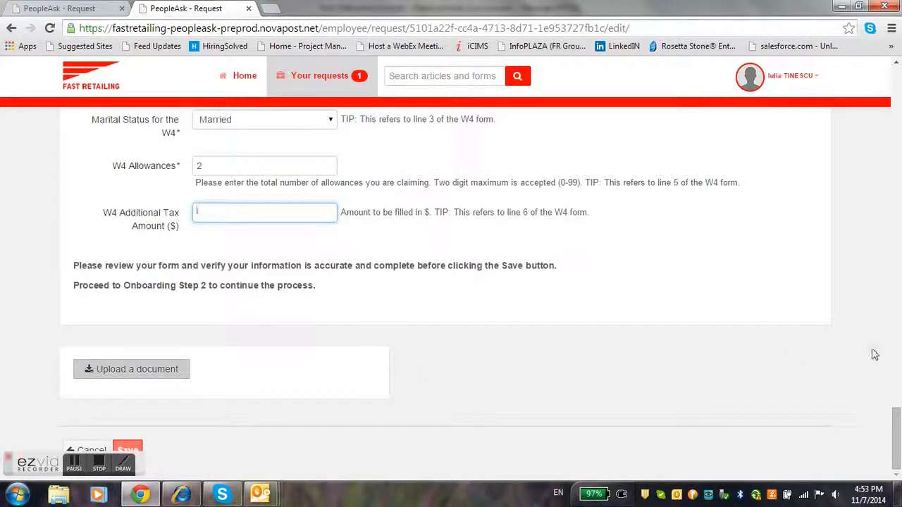
click(134, 449)
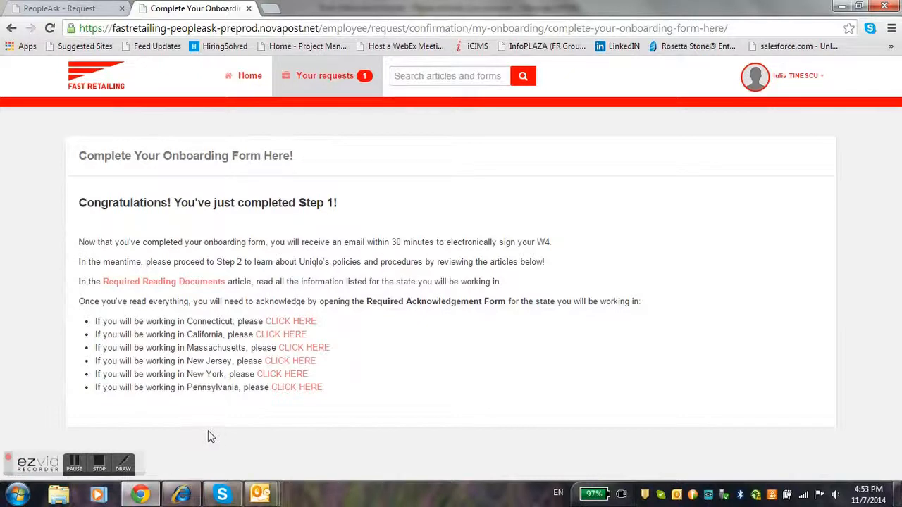
Open the New York Required Acknowledgement Form from the Step 1 confirmation page
drag(78, 205, 362, 203)
click(361, 204)
drag(97, 374, 302, 378)
click(329, 375)
click(293, 380)
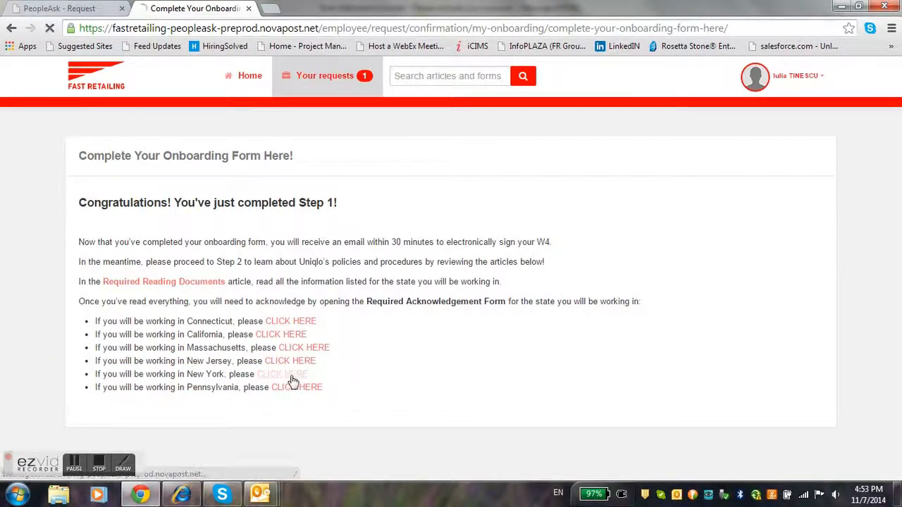
Enter the employee's first and last name and download the Uniqlo Employee Handbook
click(243, 264)
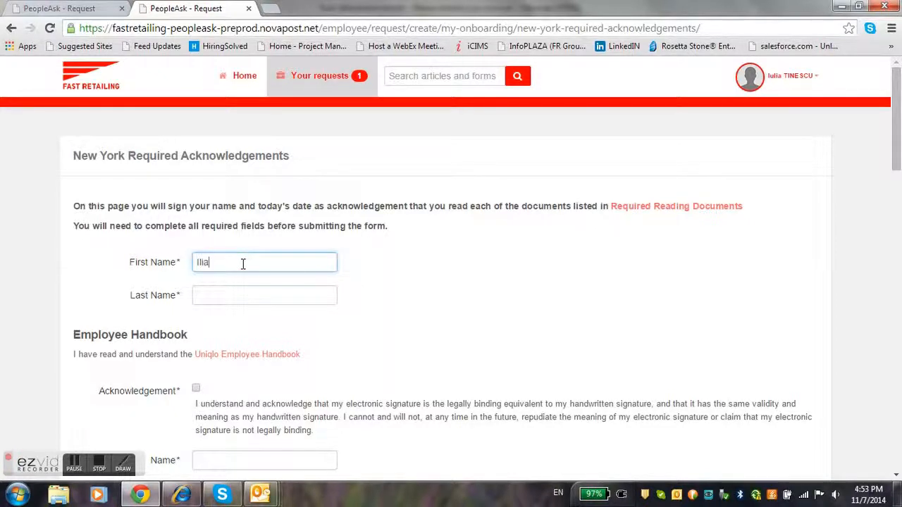
key(Tab)
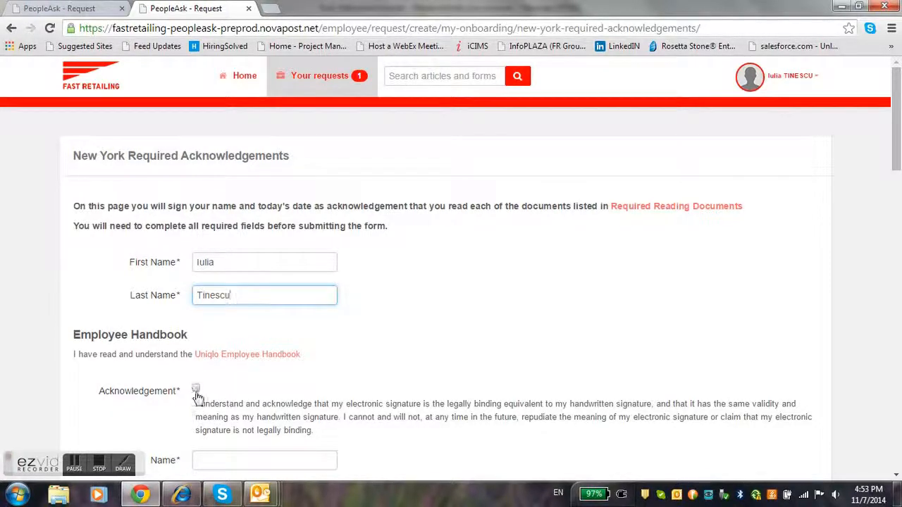
click(251, 357)
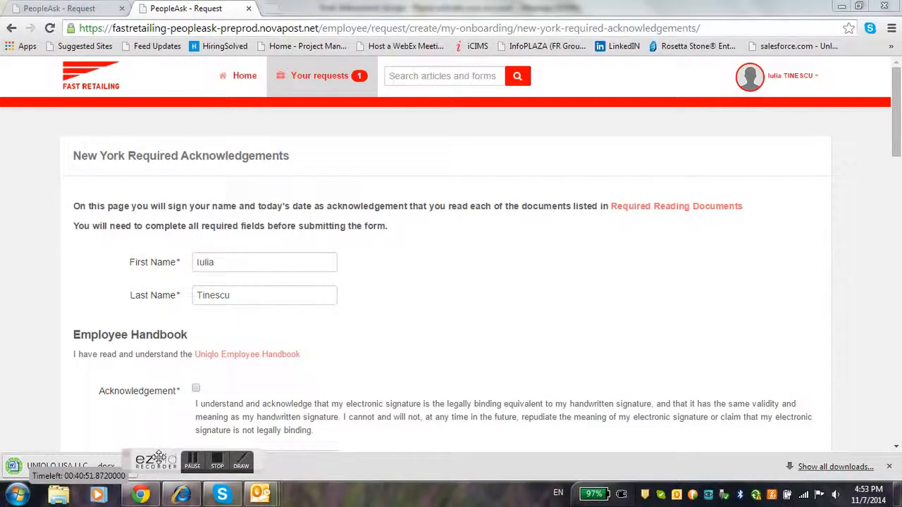
Open the downloaded handbook in Word, scroll to its last page, then close it
click(82, 466)
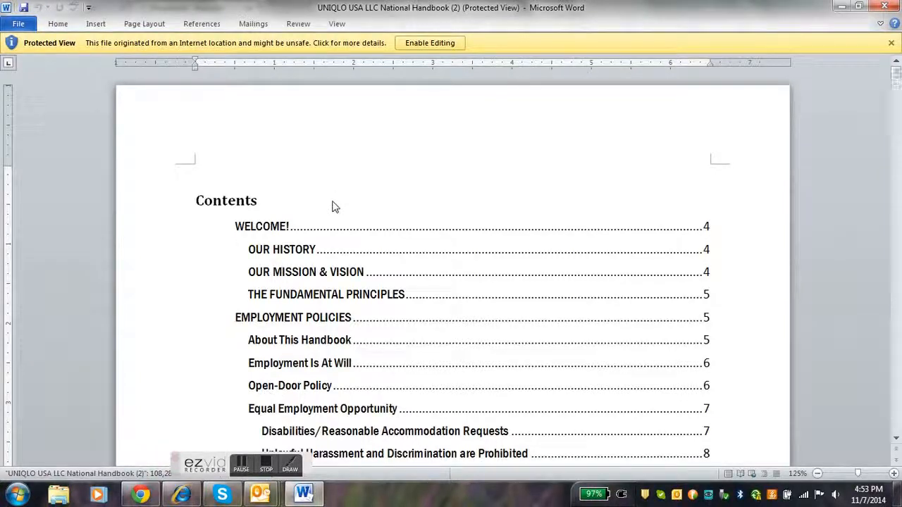
drag(897, 74, 897, 435)
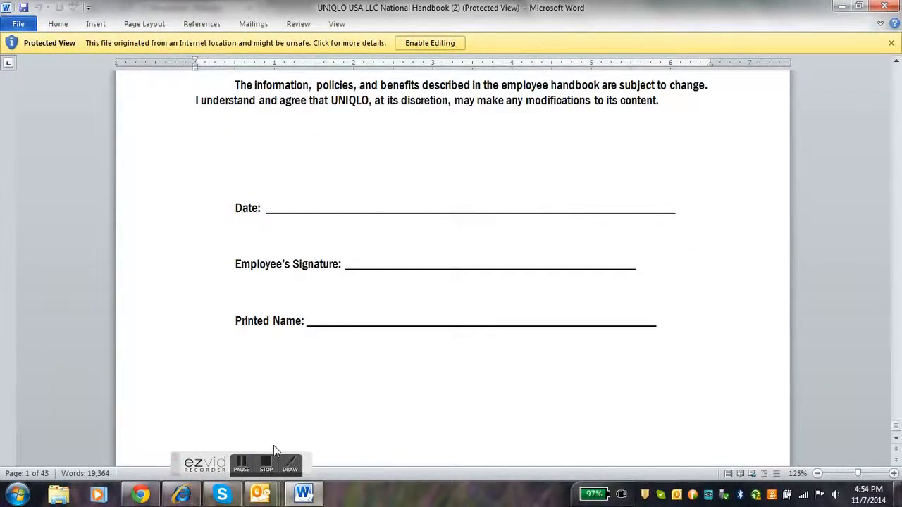
click(885, 6)
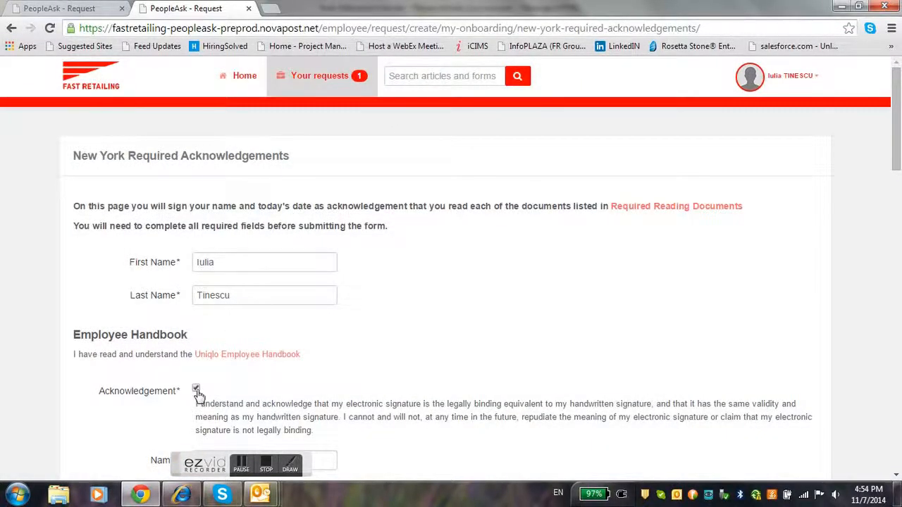
Sign the handbook acknowledgement with the employee's name and date 11/07/2014, then open the New York Supplement
drag(897, 159, 896, 215)
click(221, 215)
text(Iulia)
key(Tab)
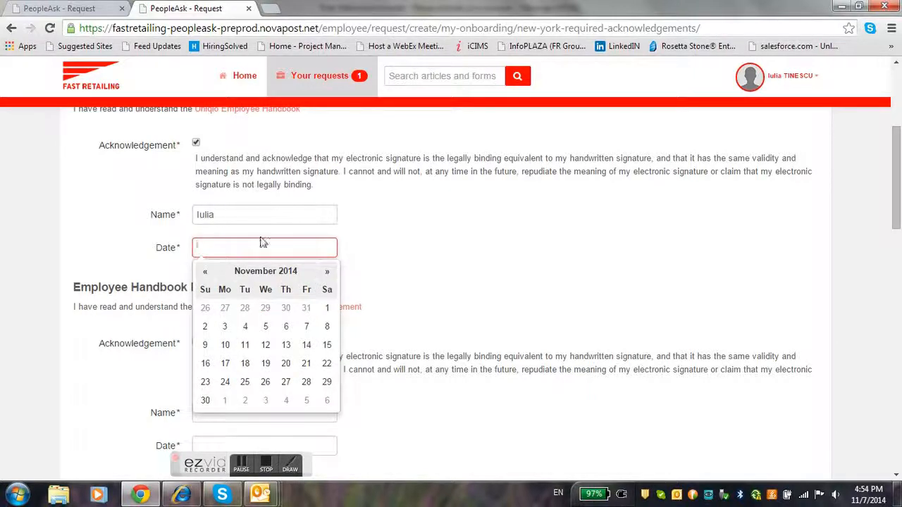
click(242, 212)
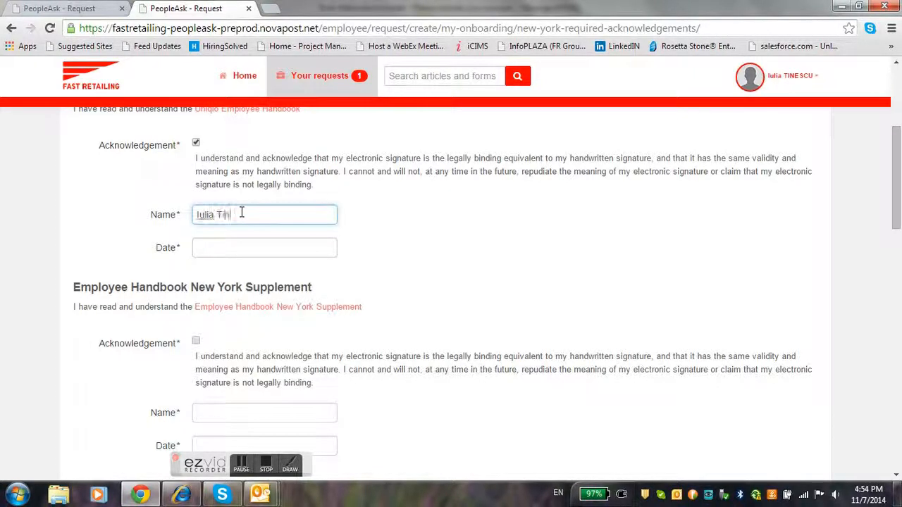
click(227, 248)
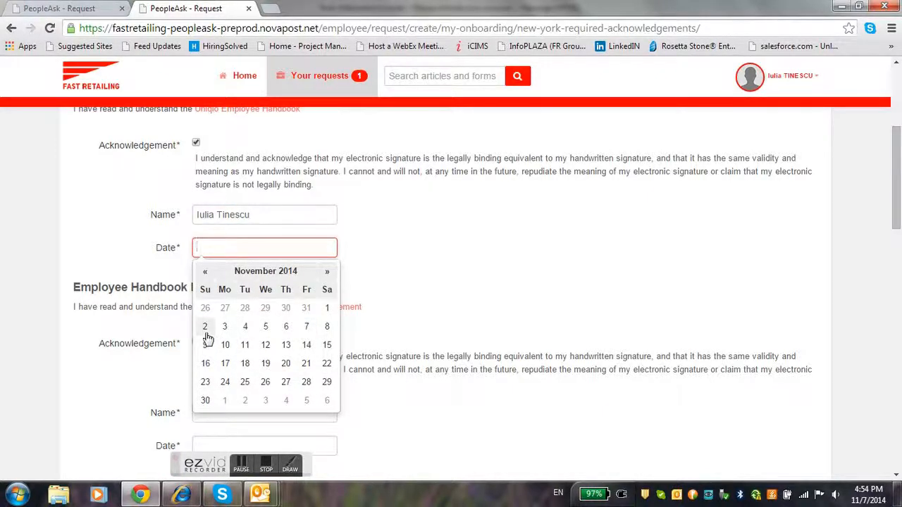
click(306, 327)
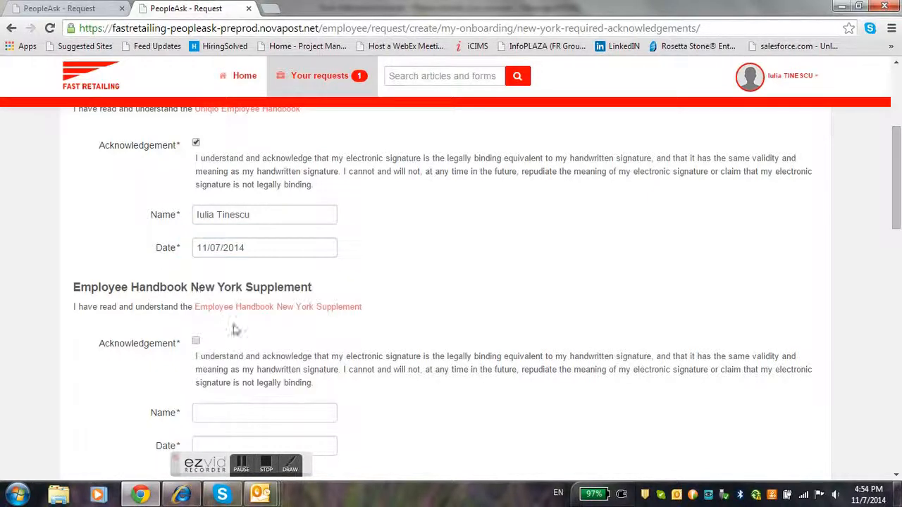
click(217, 310)
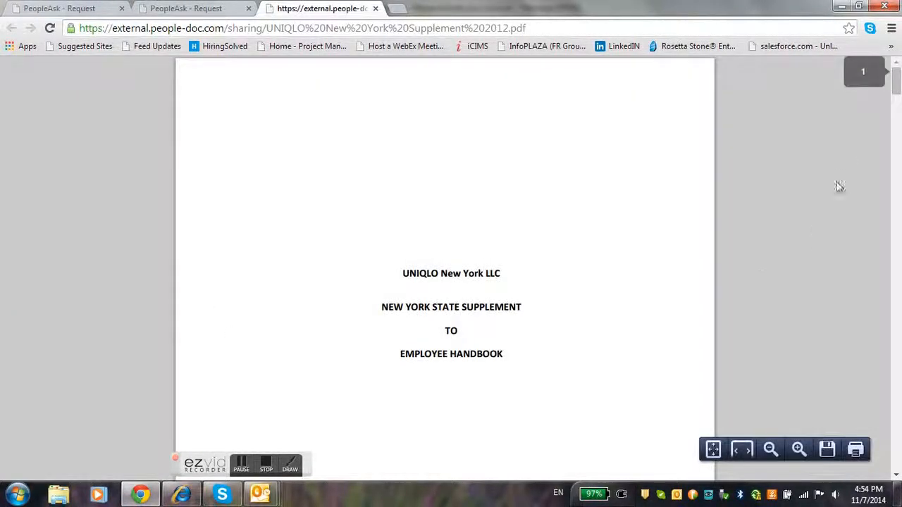
Scroll to the last page of the 9-page New York State Supplement PDF, then close it
drag(889, 82, 896, 462)
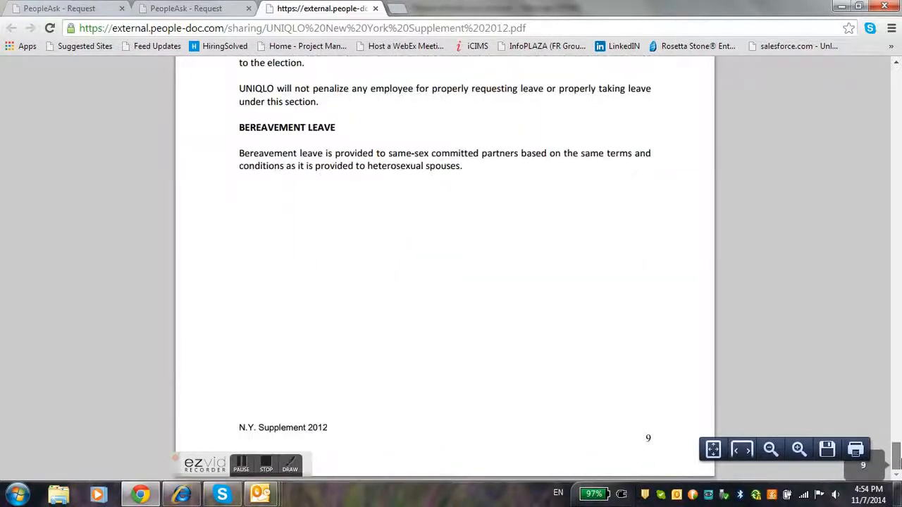
click(375, 8)
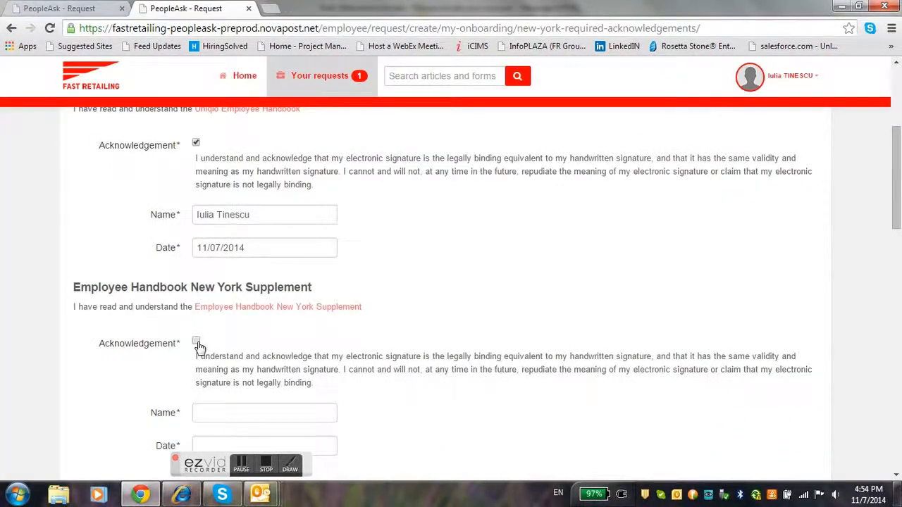
Sign the New York Supplement acknowledgement with the employee's name and date 11/07/2014
click(215, 414)
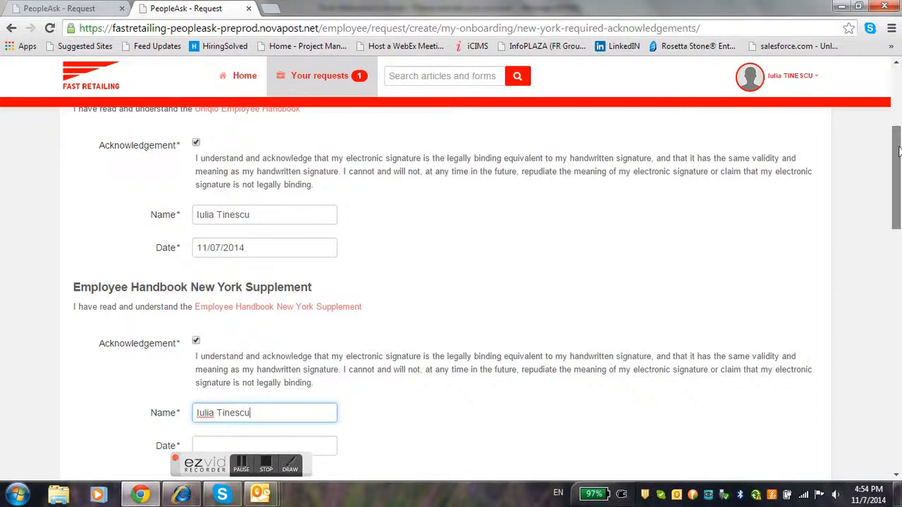
drag(900, 149, 900, 199)
click(244, 236)
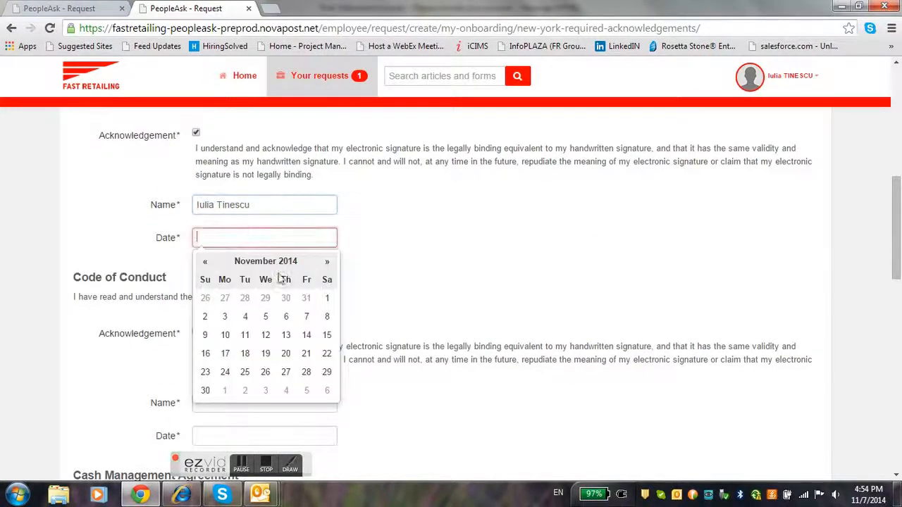
click(307, 317)
click(433, 316)
drag(896, 273, 897, 304)
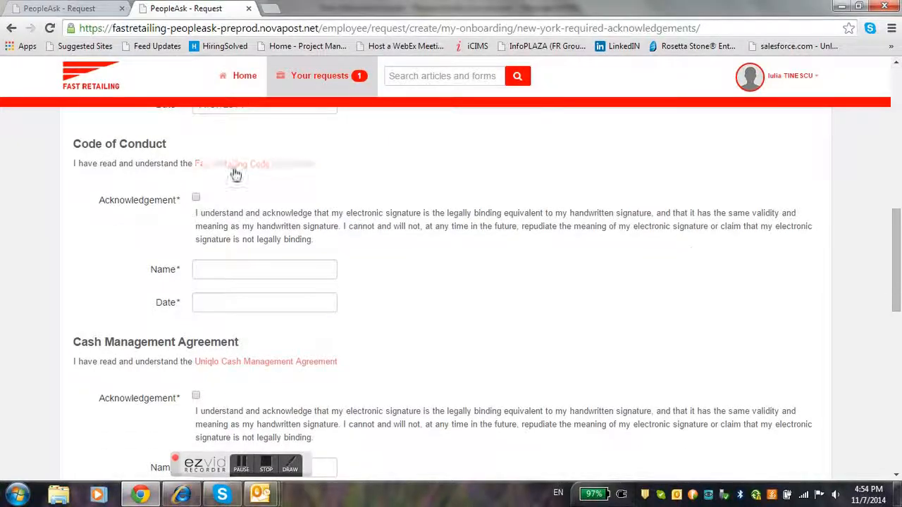
Check the Code of Conduct acknowledgement and sign it with the employee's name and 11/07/2014
click(197, 198)
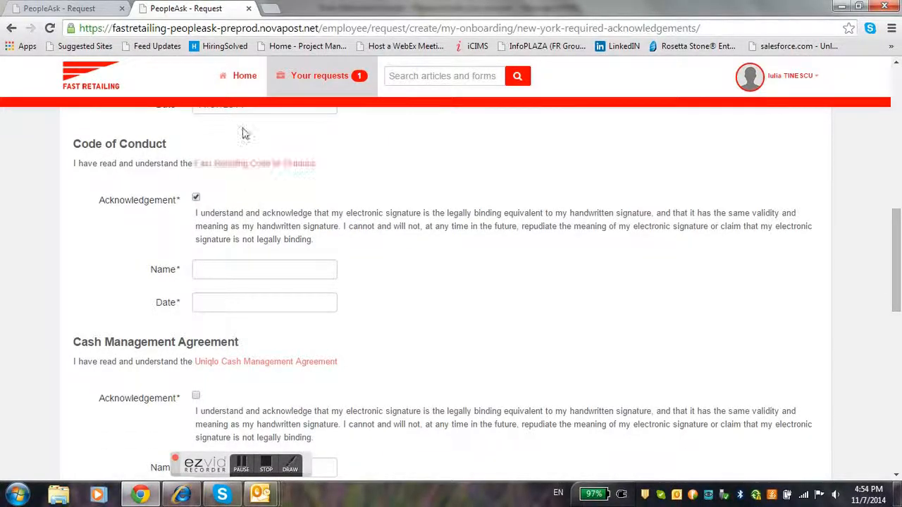
click(273, 268)
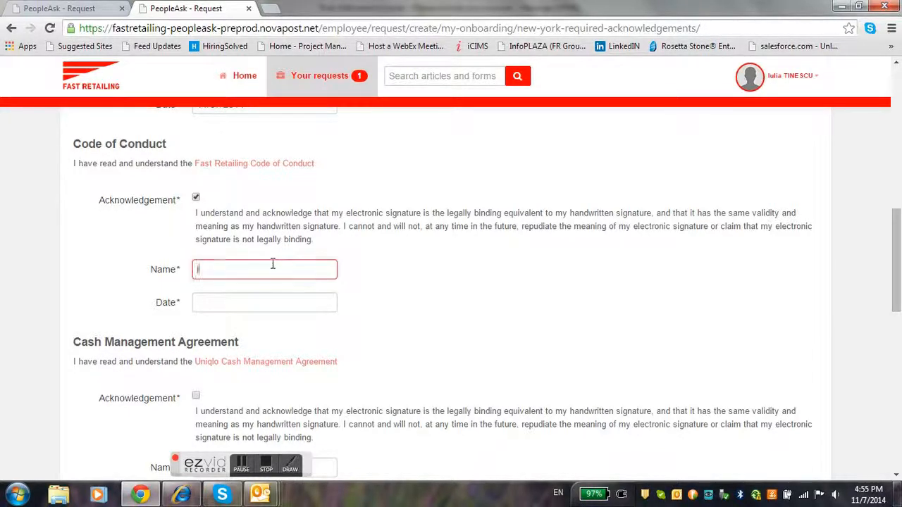
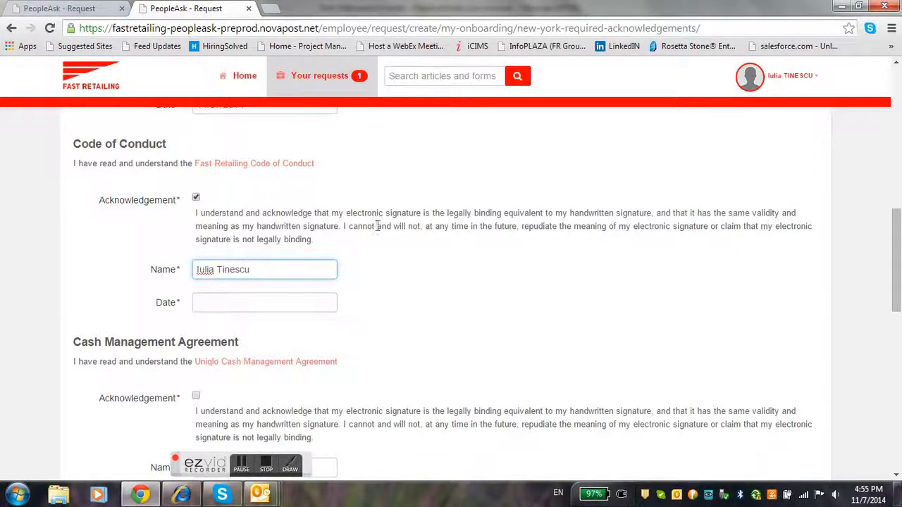
click(270, 304)
click(306, 204)
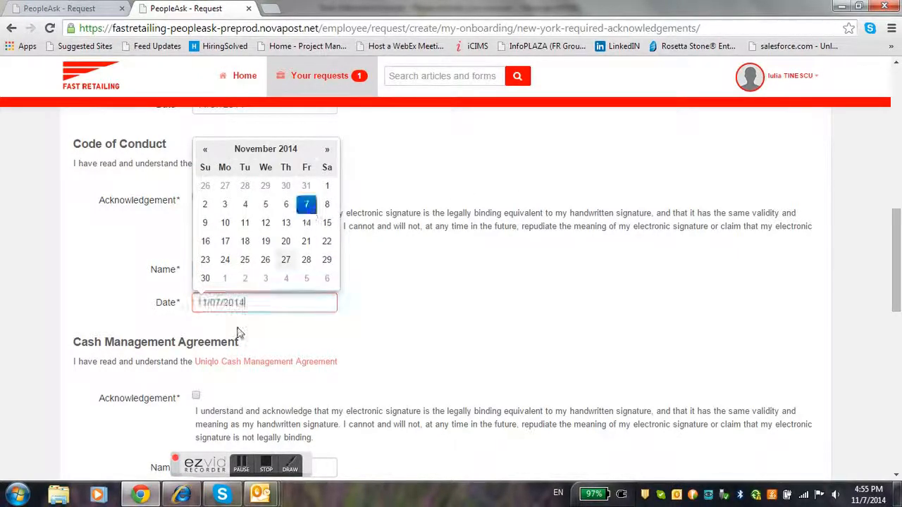
click(252, 341)
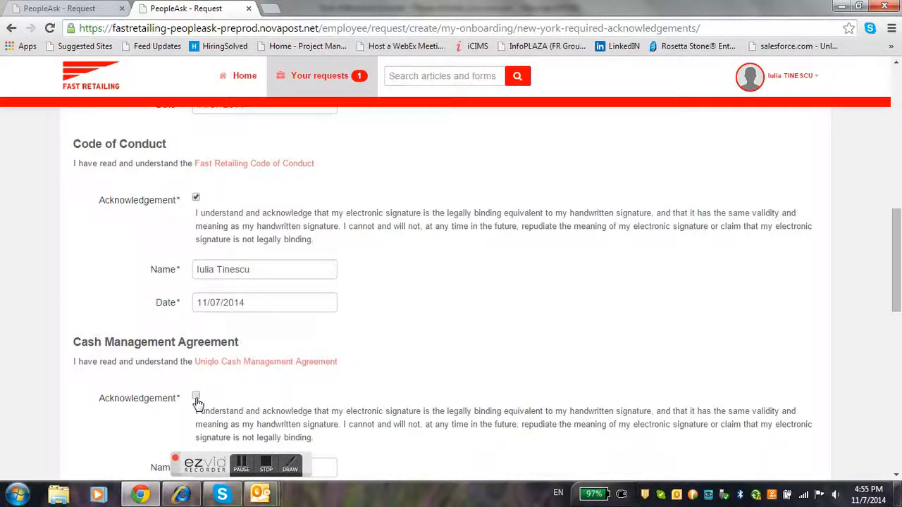
drag(894, 308, 896, 340)
Sign the Cash Management Agreement with the employee's name and date 11/07/2014
click(214, 297)
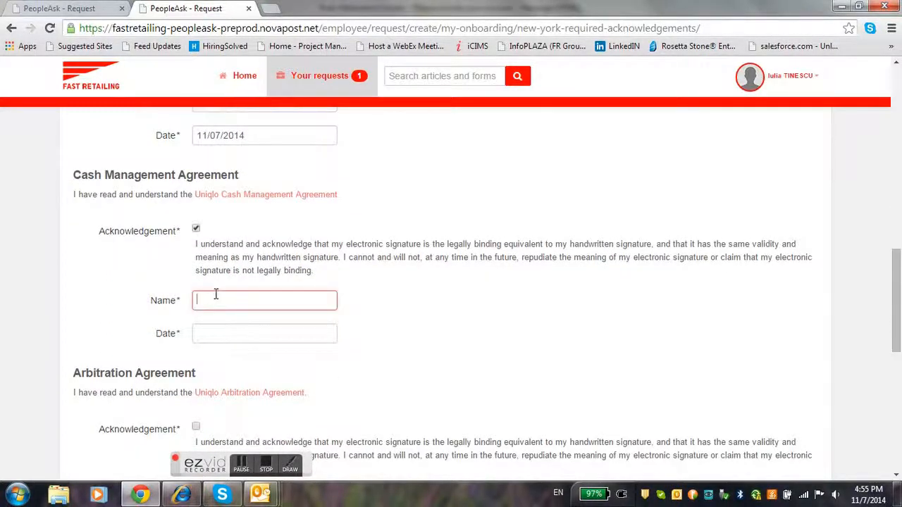
text(Iu)
key(BackSpace)
key(BackSpace)
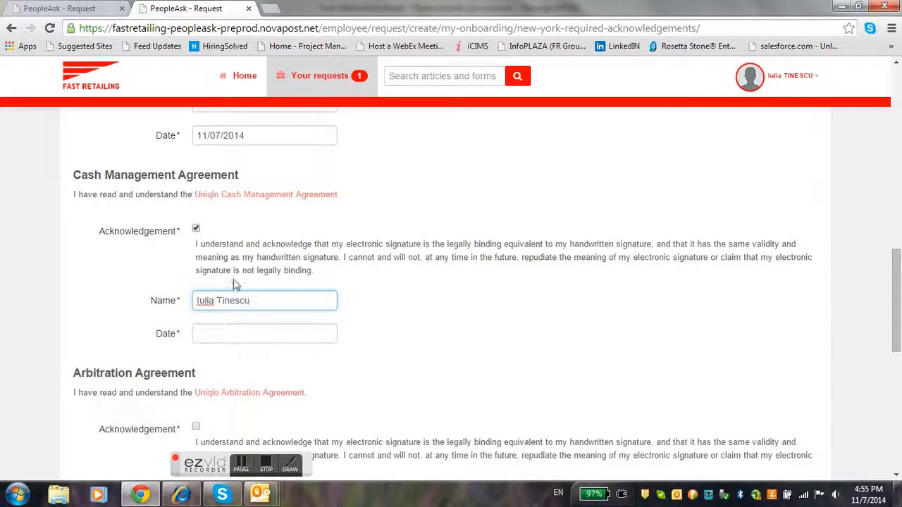
drag(260, 297, 187, 299)
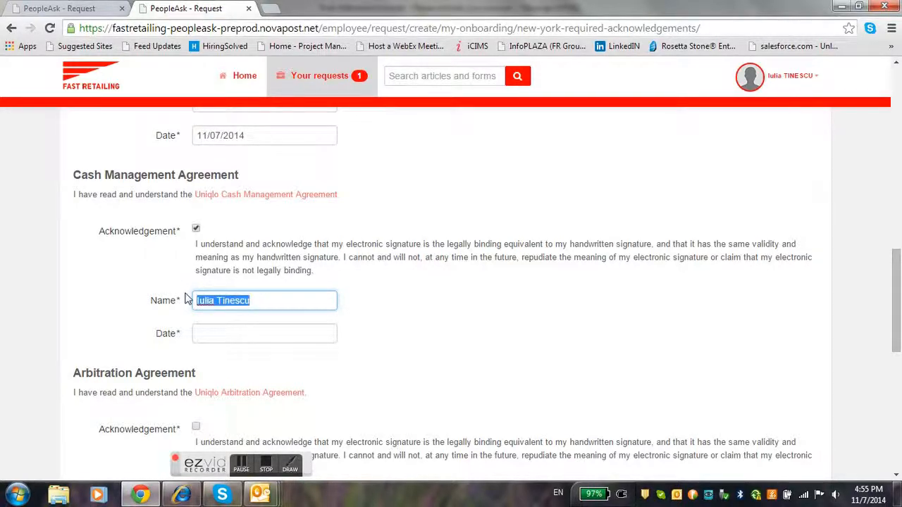
click(228, 336)
click(307, 236)
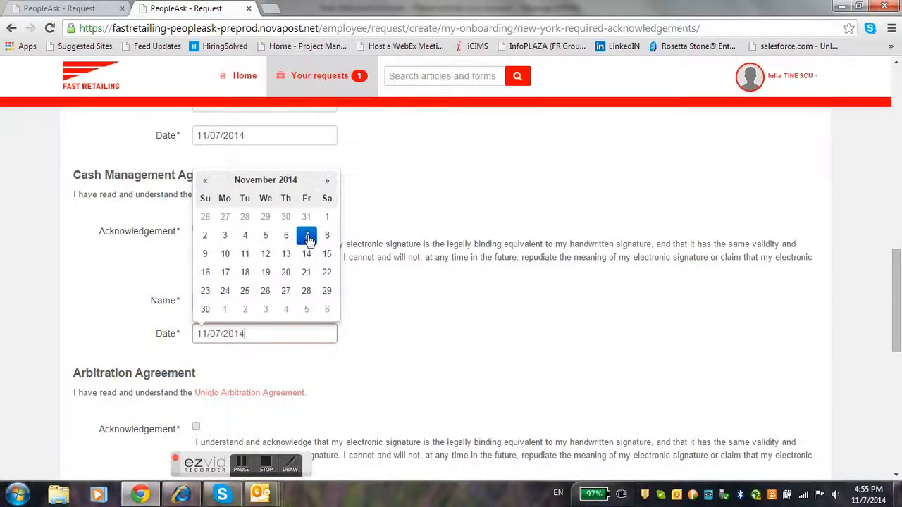
click(475, 335)
drag(893, 314, 894, 366)
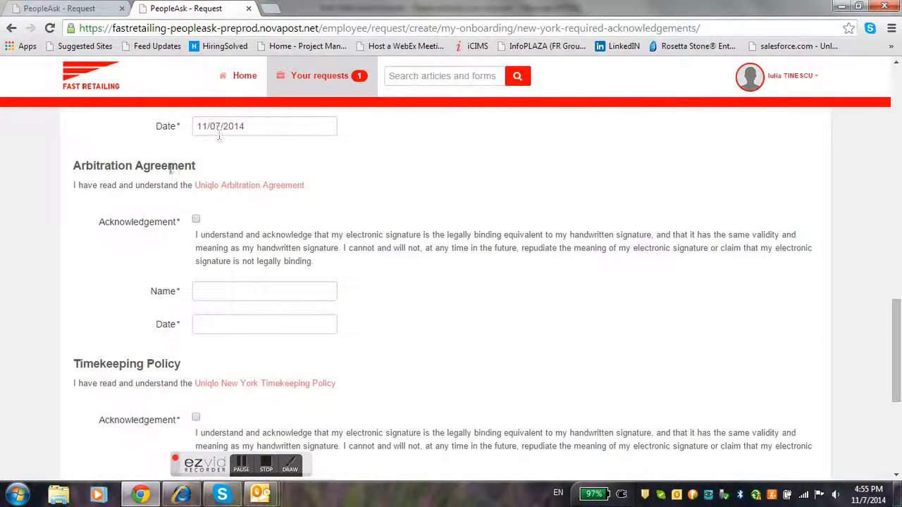
Sign the Arbitration Agreement with the employee's full name and date 11/07/2014
click(223, 294)
click(223, 323)
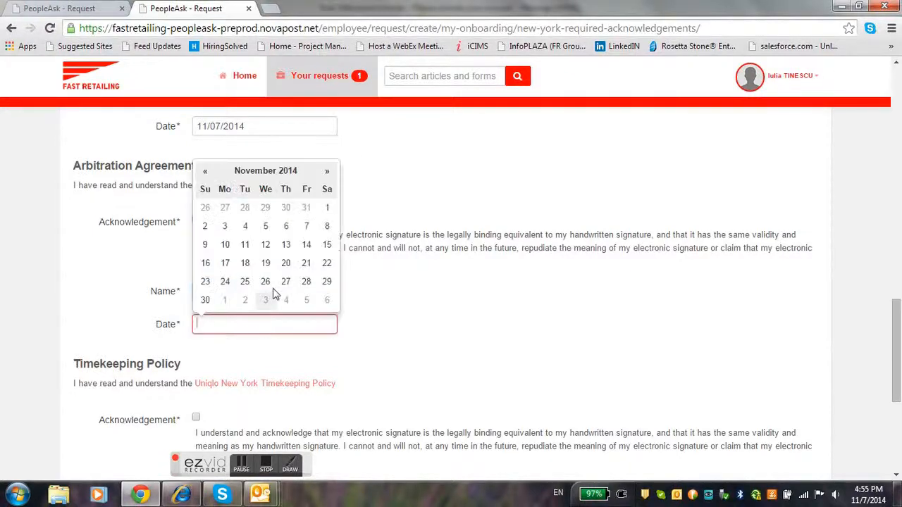
click(306, 227)
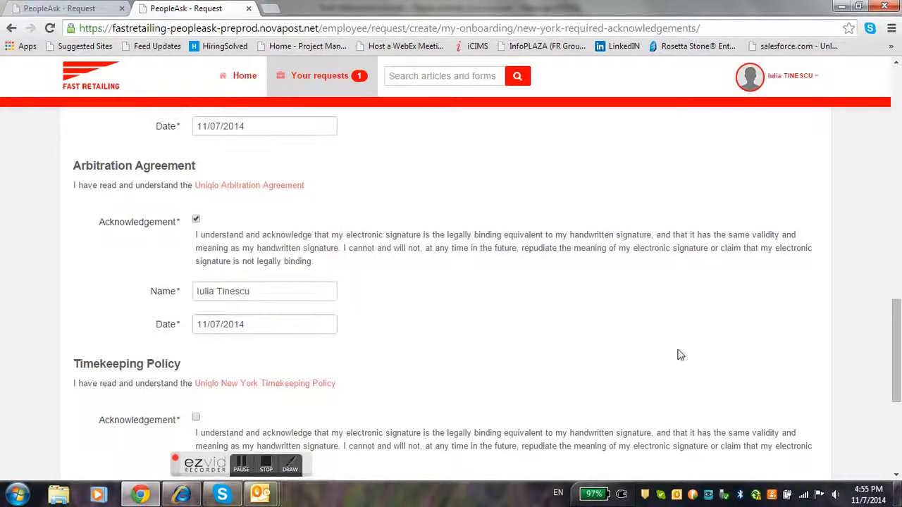
Acknowledge and sign the Timekeeping Policy with full name and 11/07/2014, then send the form
scroll(507, 268, down, 3)
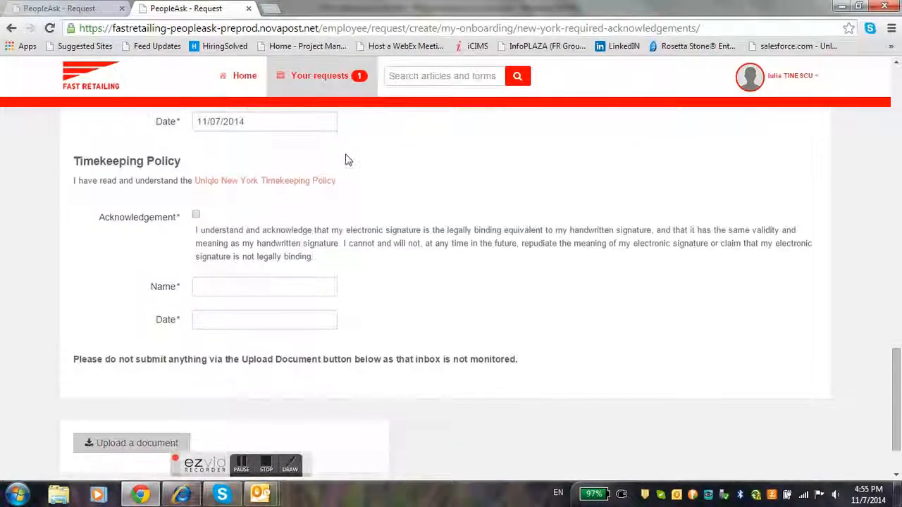
click(197, 216)
click(225, 286)
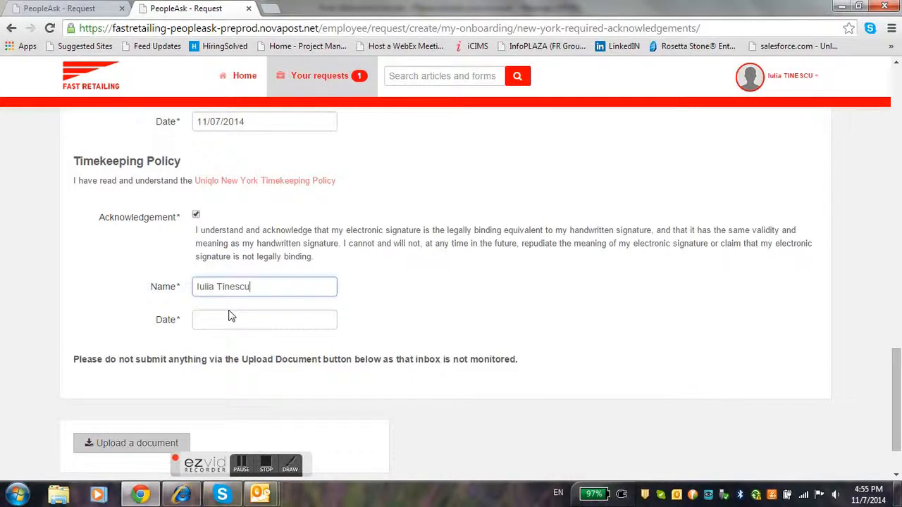
click(231, 318)
click(306, 221)
click(348, 356)
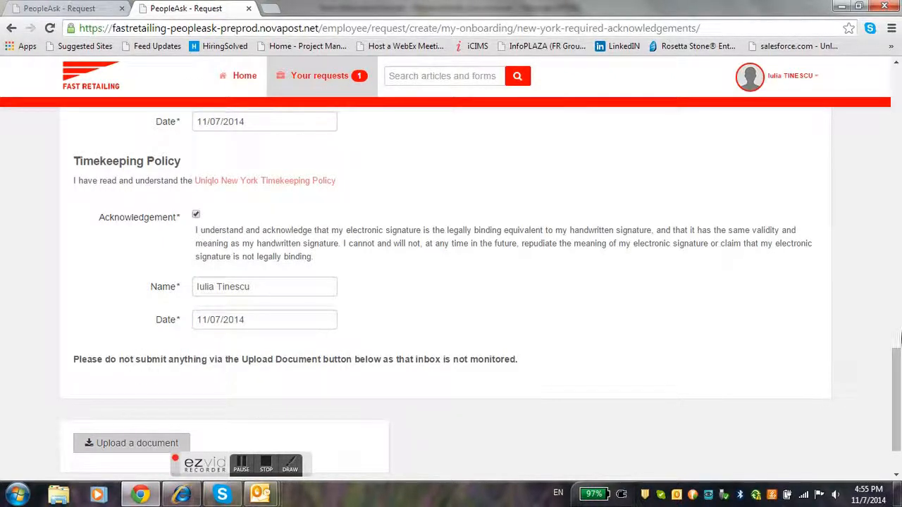
drag(891, 366, 892, 384)
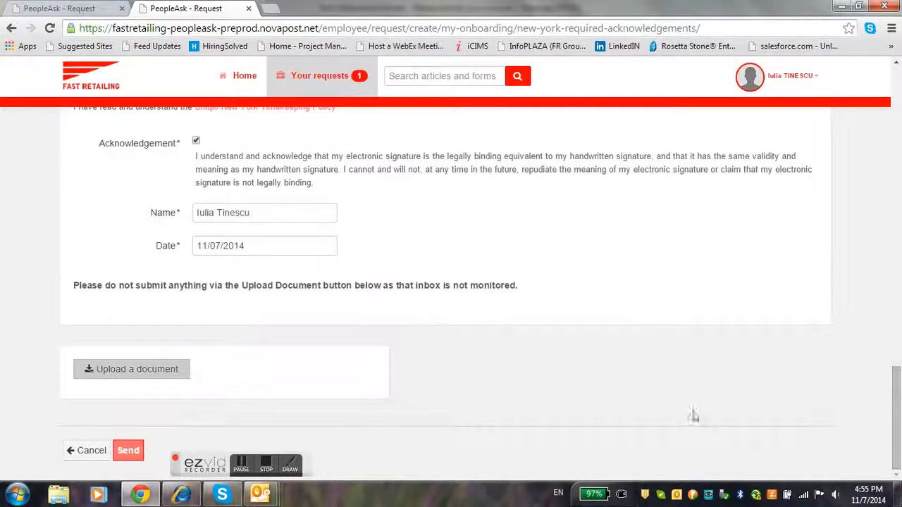
click(128, 451)
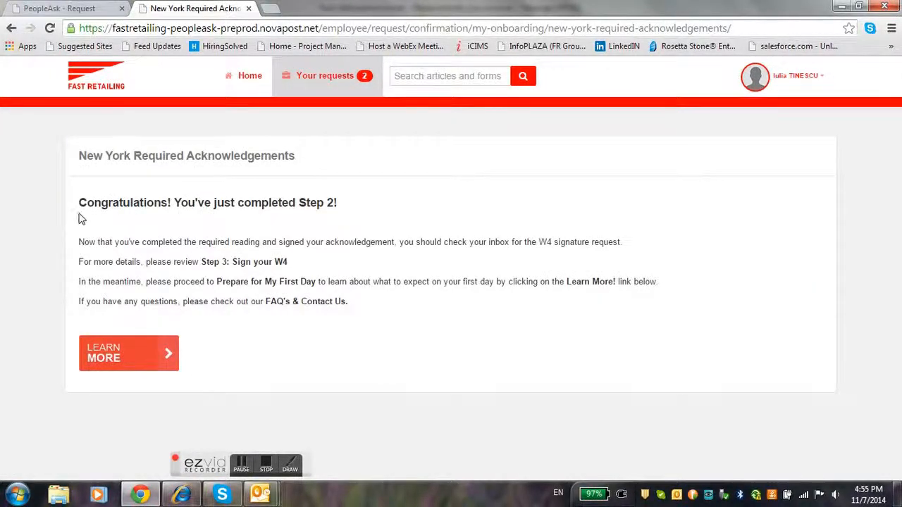
Review the Step 2 Congratulations page and its W4 signature-request instructions
drag(80, 208, 335, 204)
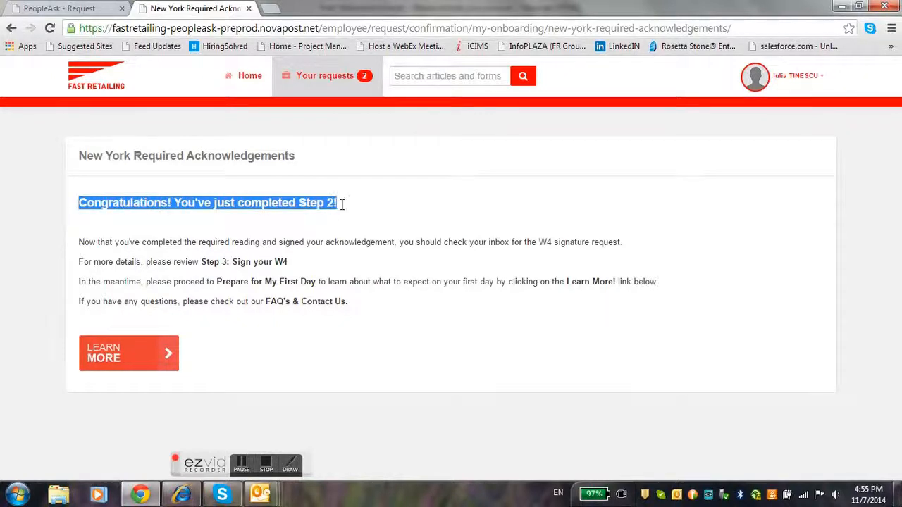
click(351, 242)
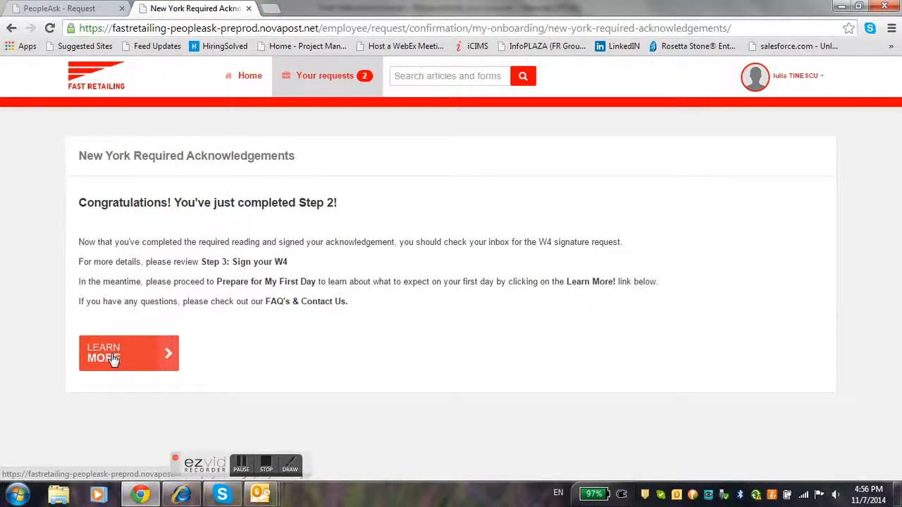
click(268, 467)
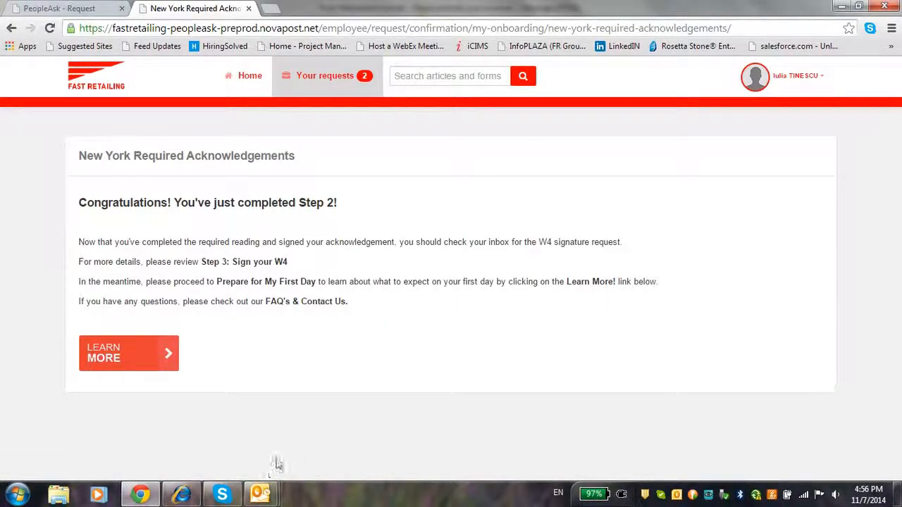